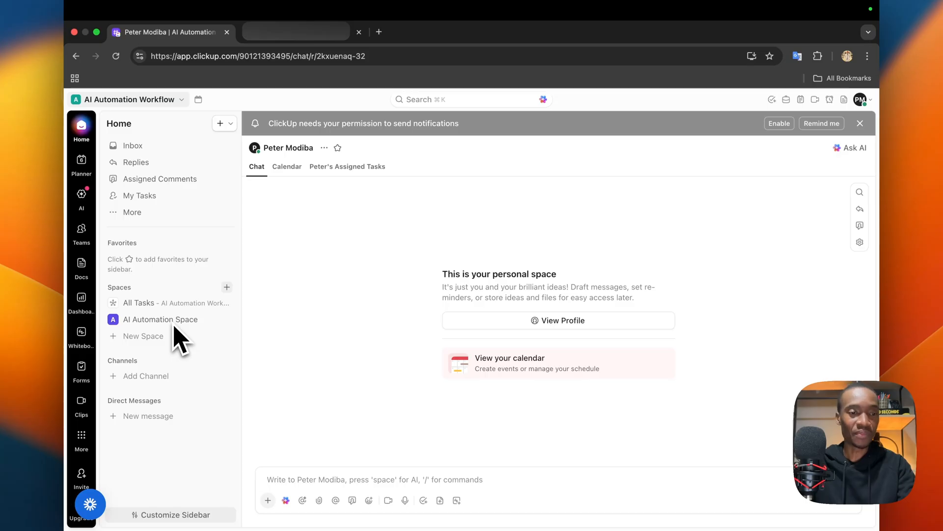
Start a new direct message and clear the stray text "rgrg" from its message box
{"action": "left_click", "coordinate": [149, 421]}
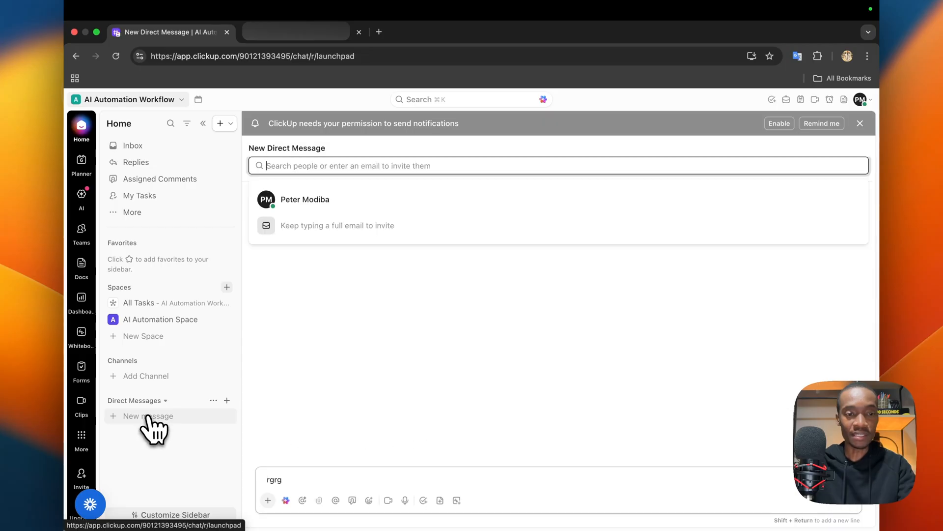
{"action": "left_click", "coordinate": [304, 482]}
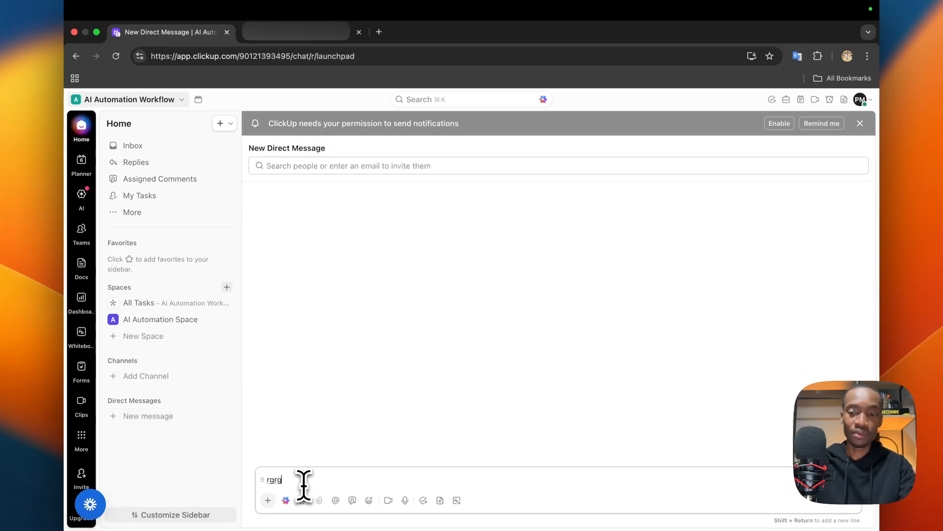
{"action": "key", "text": "BackSpace"}
{"action": "key", "text": "BackSpace"}
{"action": "key", "text": "BackSpace"}
{"action": "key", "text": "BackSpace"}
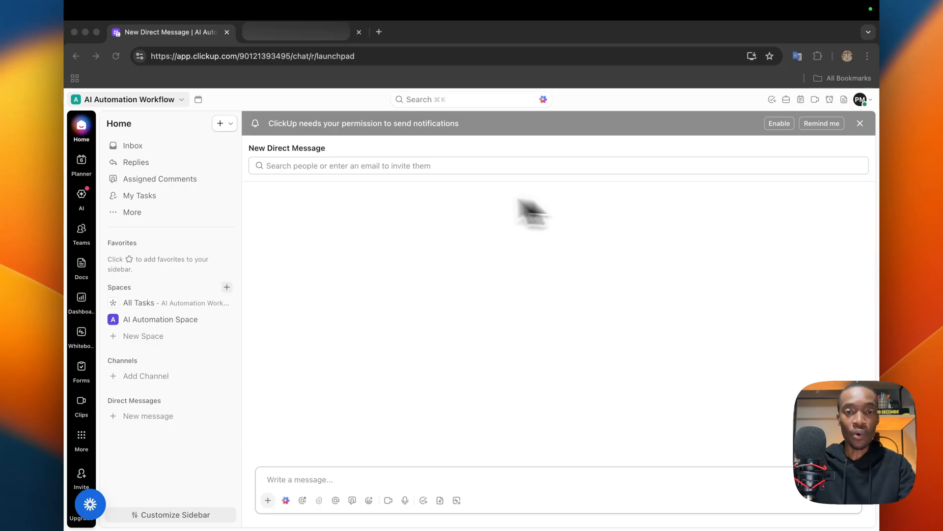
Choose your own account as the direct message recipient and get the message box ready for writing
{"action": "left_click", "coordinate": [288, 166]}
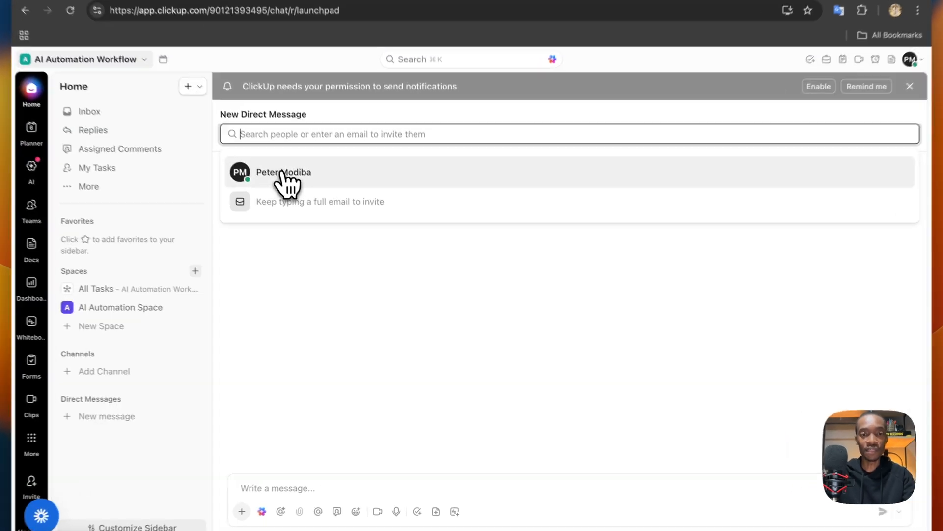
{"action": "left_click", "coordinate": [305, 199]}
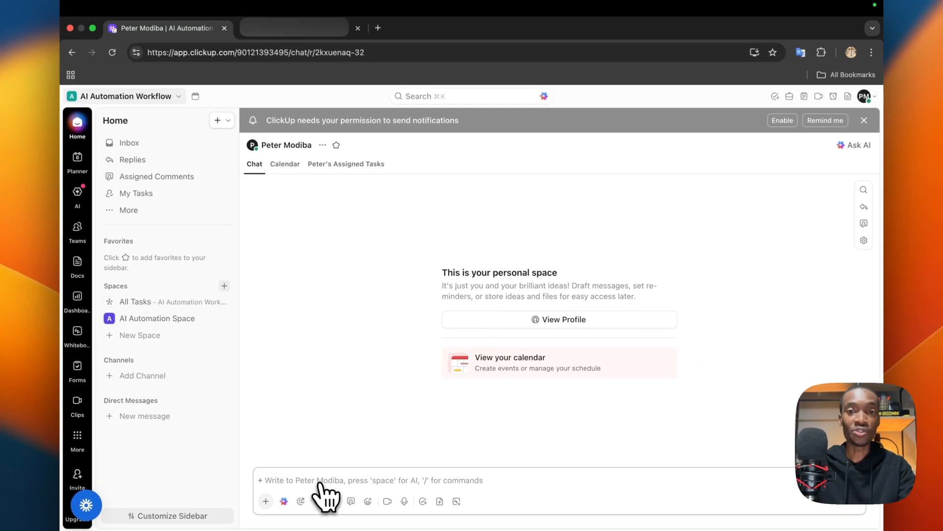
{"action": "left_click", "coordinate": [319, 484]}
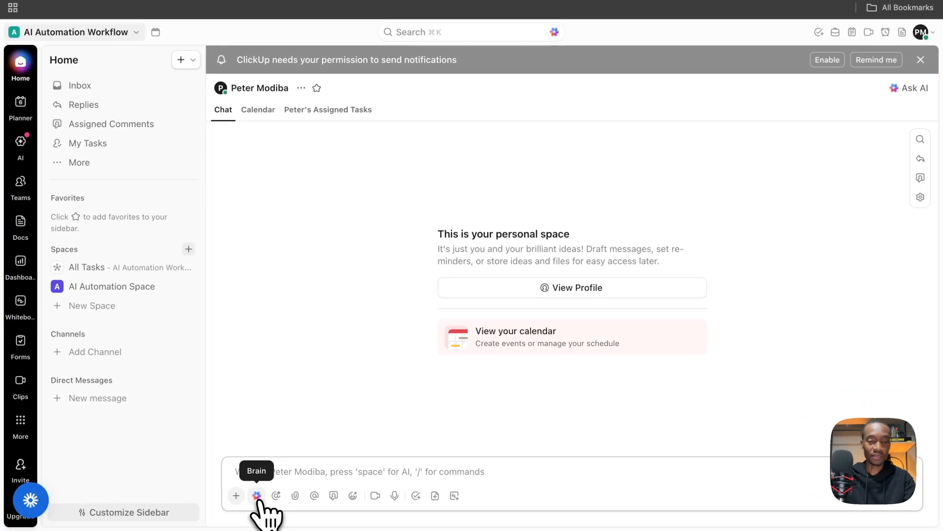
Examine the Brain assistant's suggested actions for this chat
{"action": "left_click", "coordinate": [257, 496]}
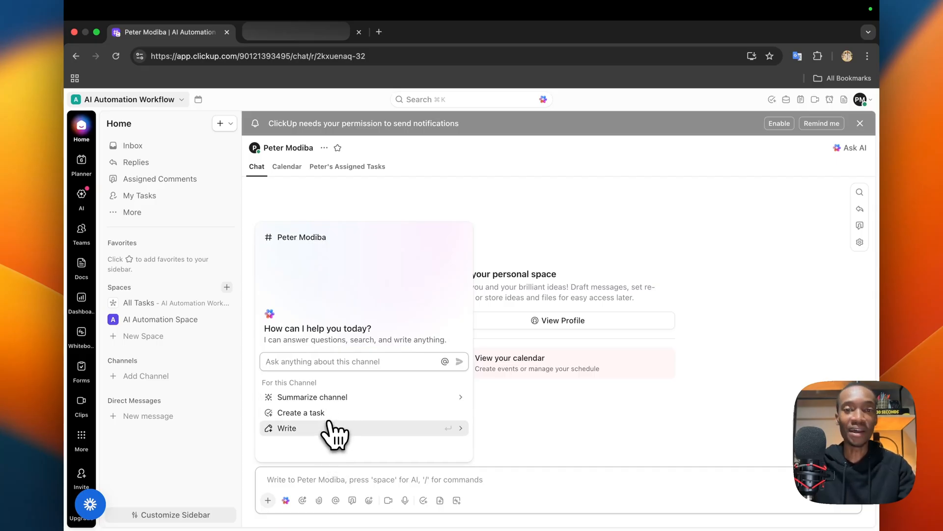
{"action": "key", "text": "Escape"}
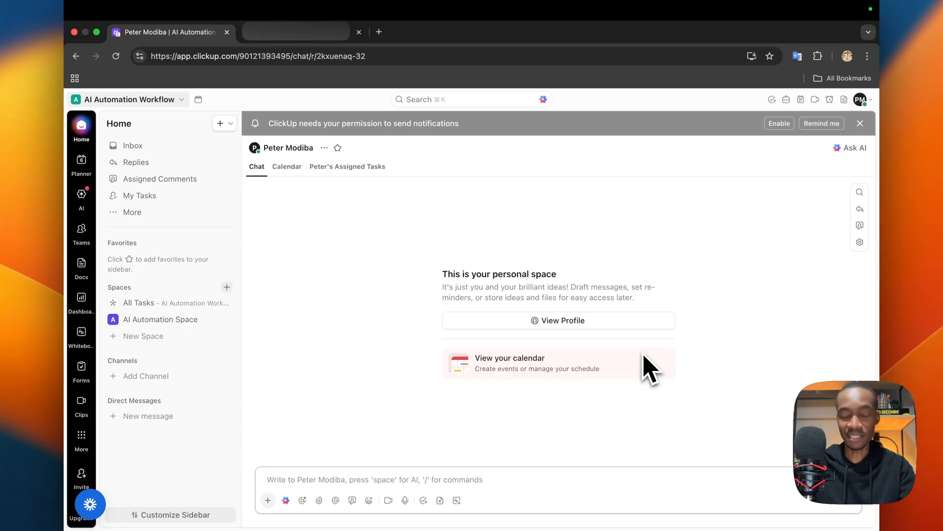
{"action": "left_click", "coordinate": [285, 500]}
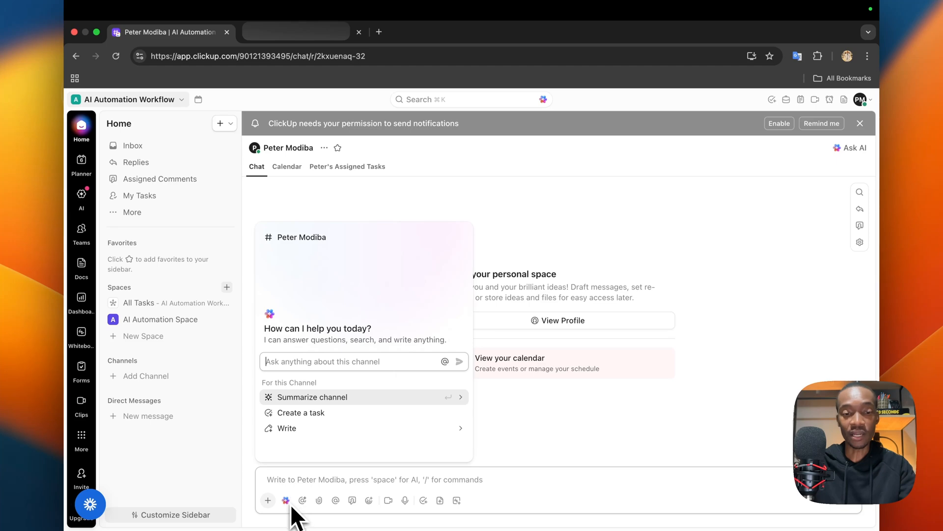
Mention Brain in the message and begin it with "looking at the list which is Youtube under my AI automation space, please"
{"action": "left_click", "coordinate": [295, 480]}
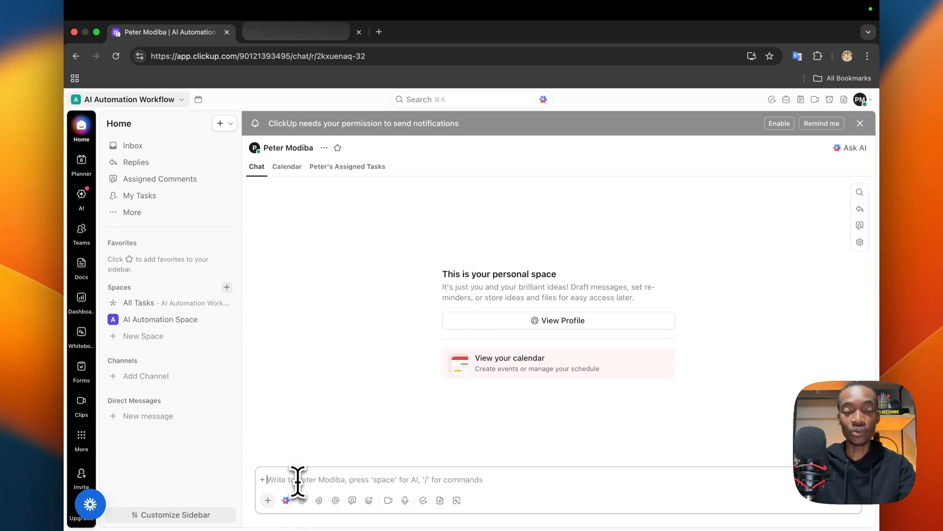
{"action": "type", "text": "@"}
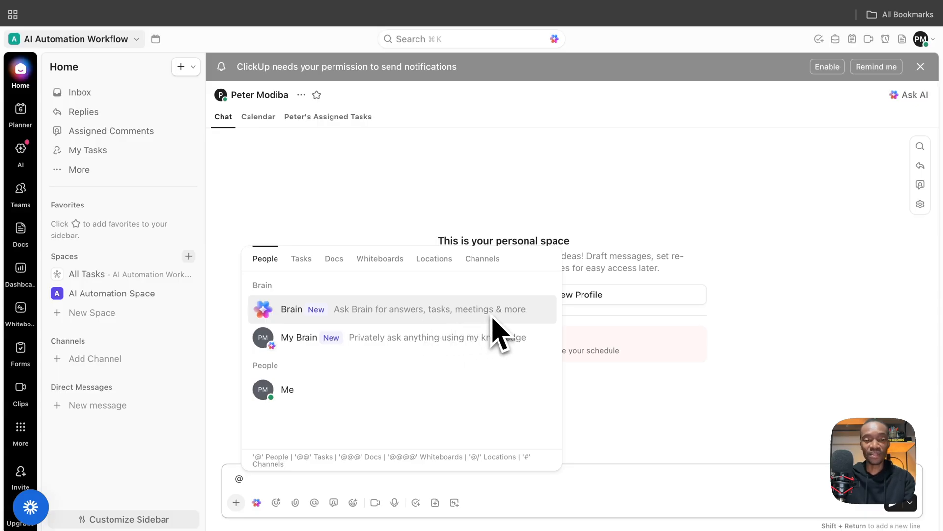
{"action": "left_click", "coordinate": [313, 314]}
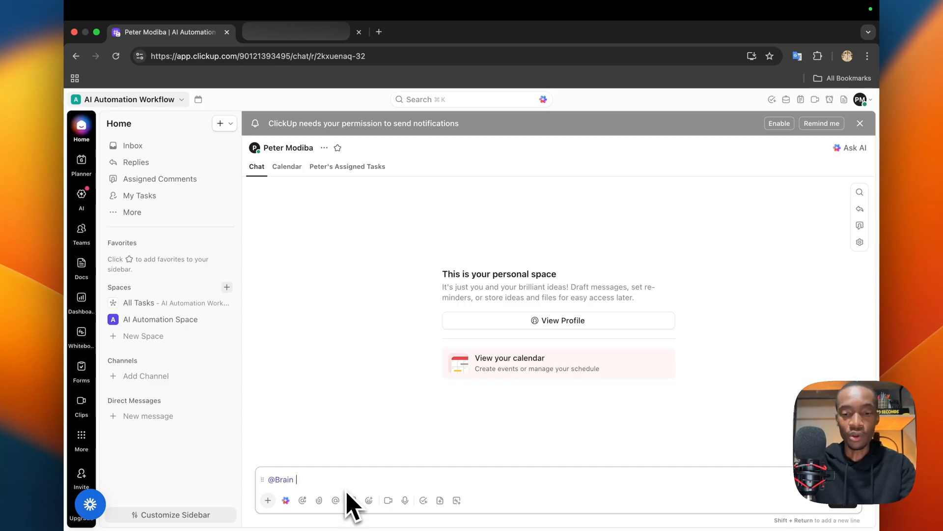
{"action": "type", "text": "looking at "}
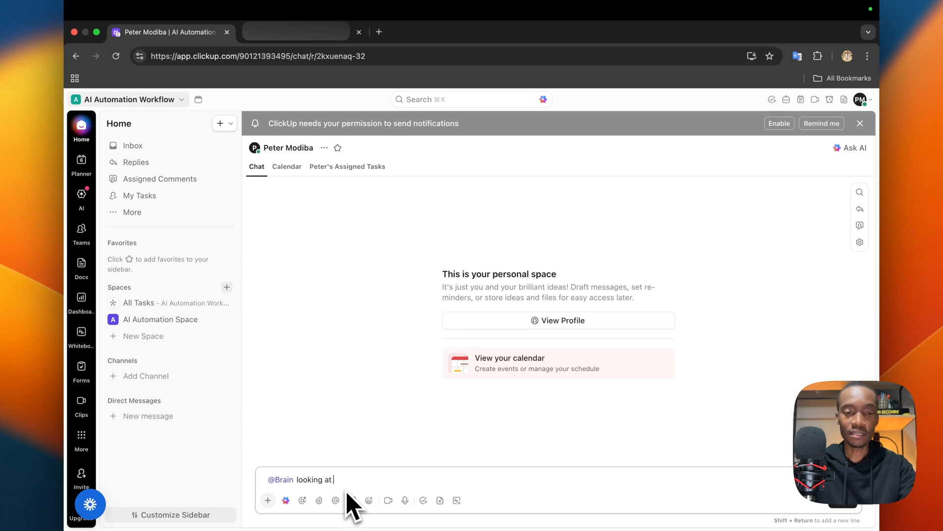
{"action": "type", "text": "the"}
{"action": "type", "text": "lis"}
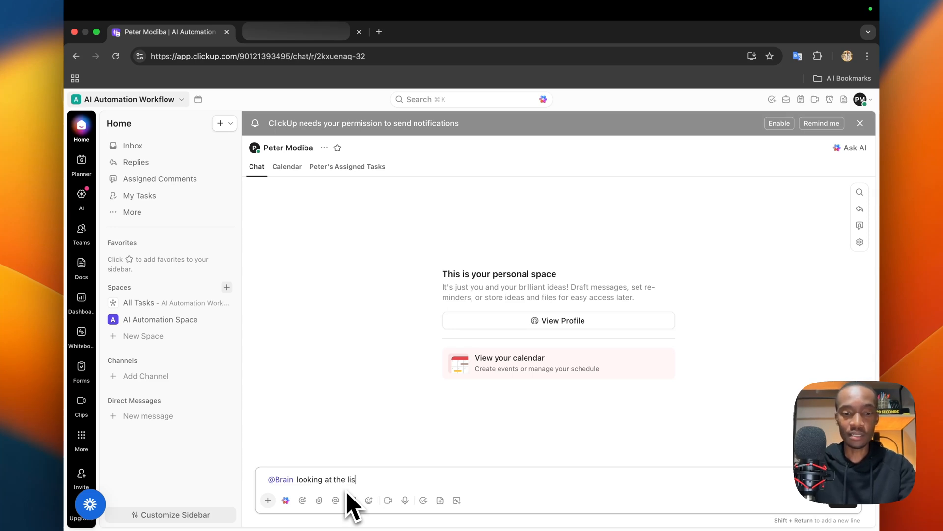
{"action": "type", "text": "t which is"}
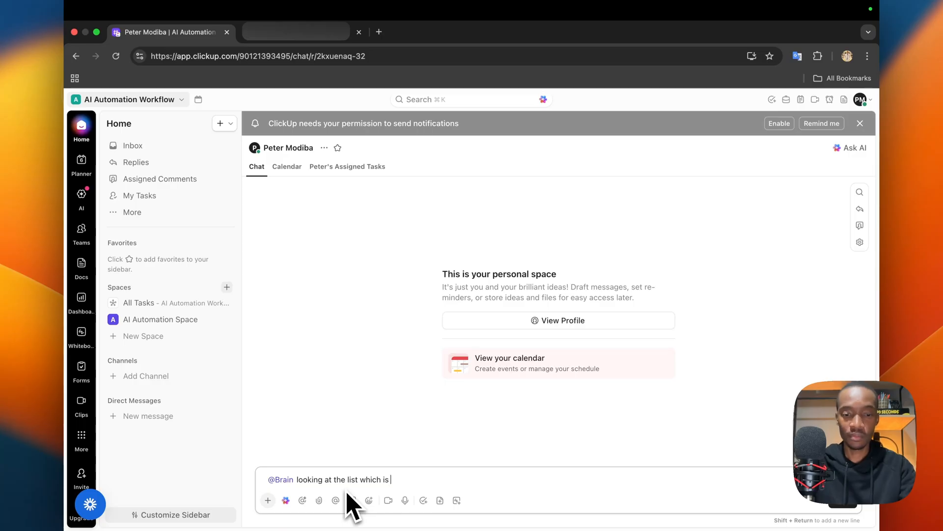
{"action": "type", "text": " Youtube under my"}
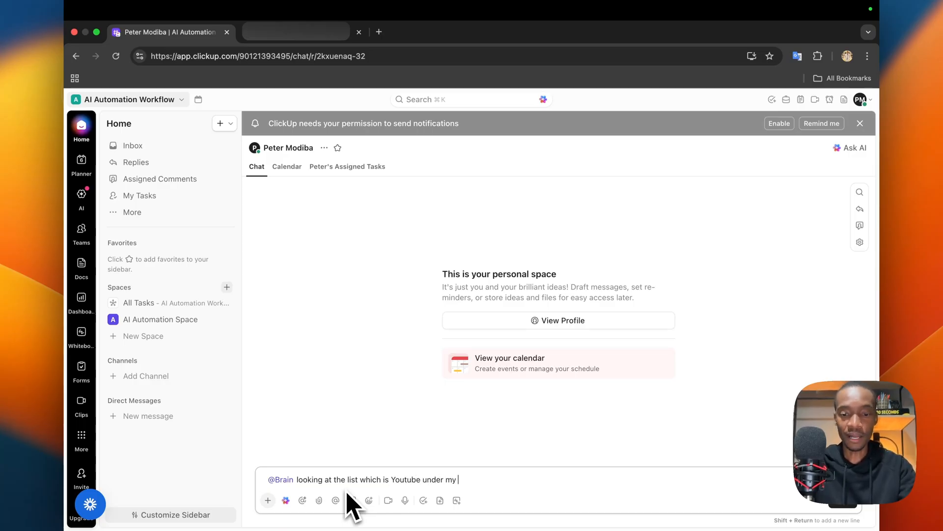
{"action": "type", "text": " AI automa"}
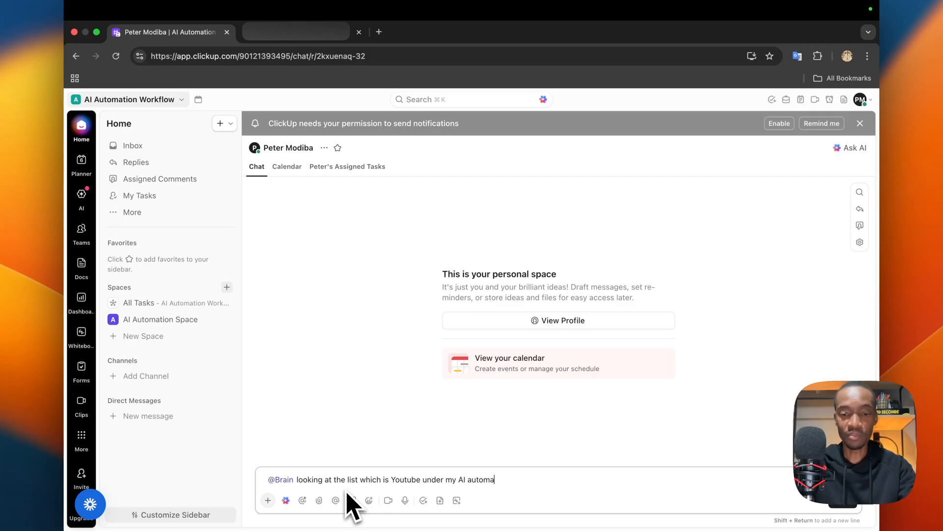
{"action": "type", "text": "tion space, please"}
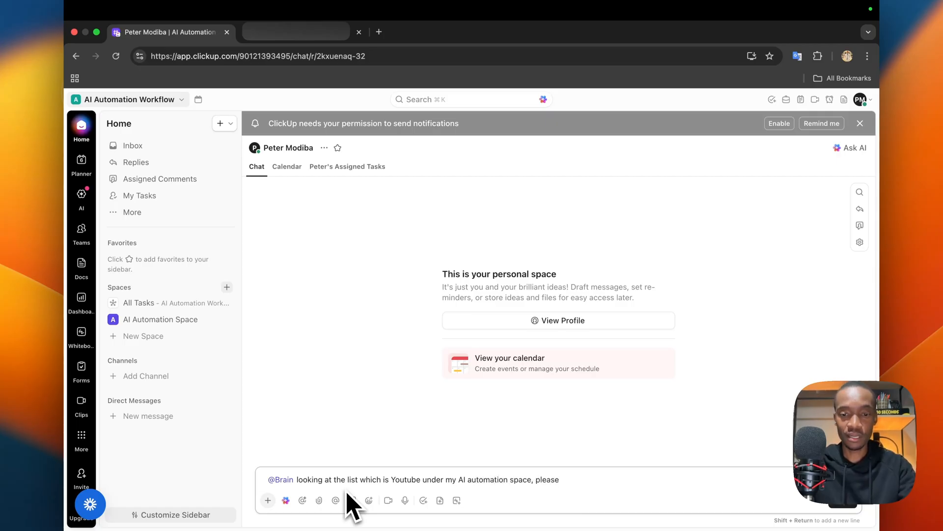
Continue the message with "can you curate and craft 10 upcoming videos for my youtube channel."
{"action": "type", "text": " can you cur"}
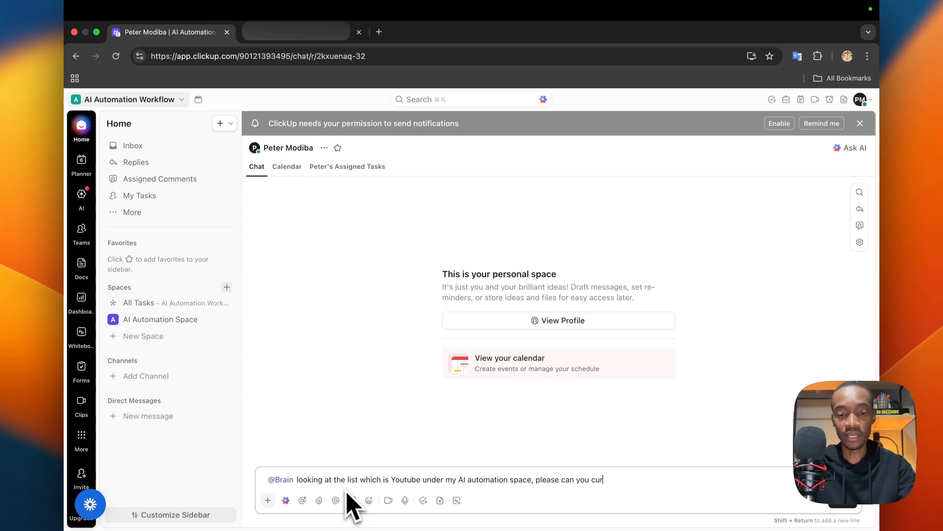
{"action": "type", "text": "ate and cr"}
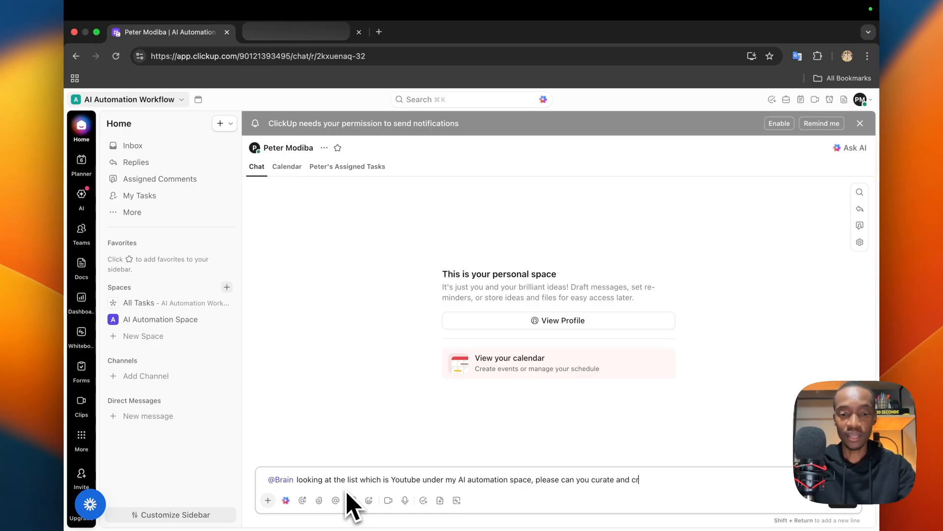
{"action": "type", "text": "aft 10"}
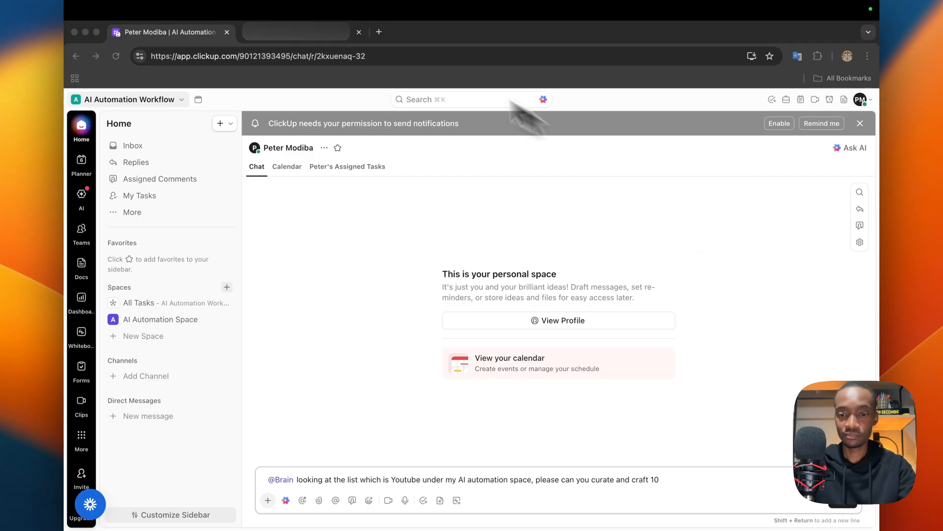
{"action": "left_click", "coordinate": [692, 482]}
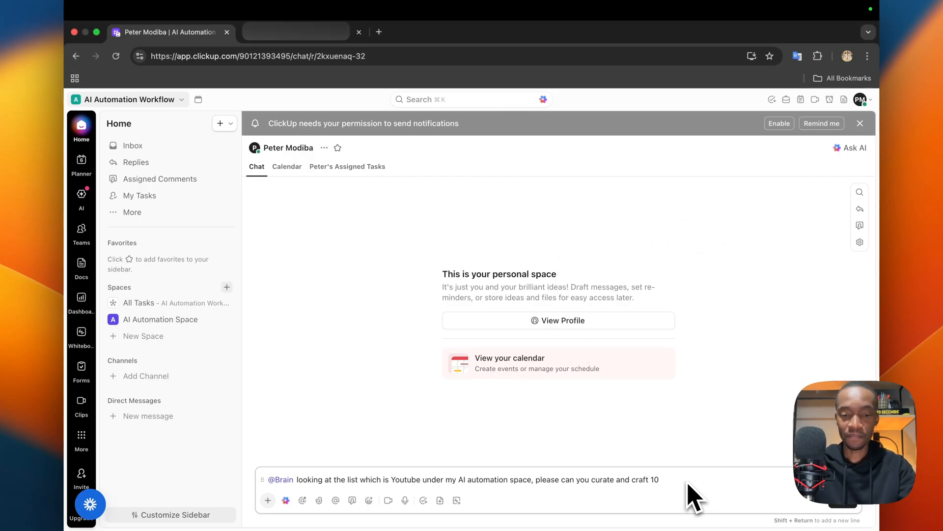
{"action": "type", "text": "comin"}
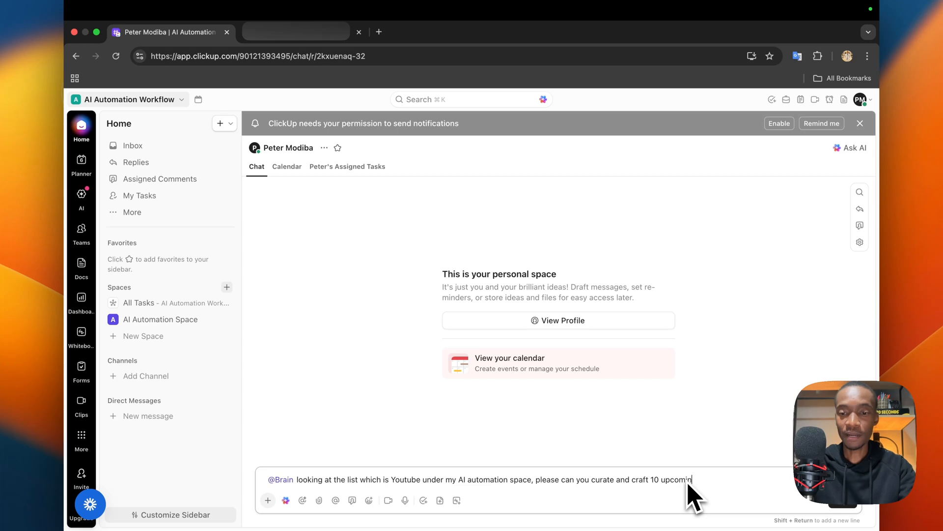
{"action": "type", "text": "g videos for m"}
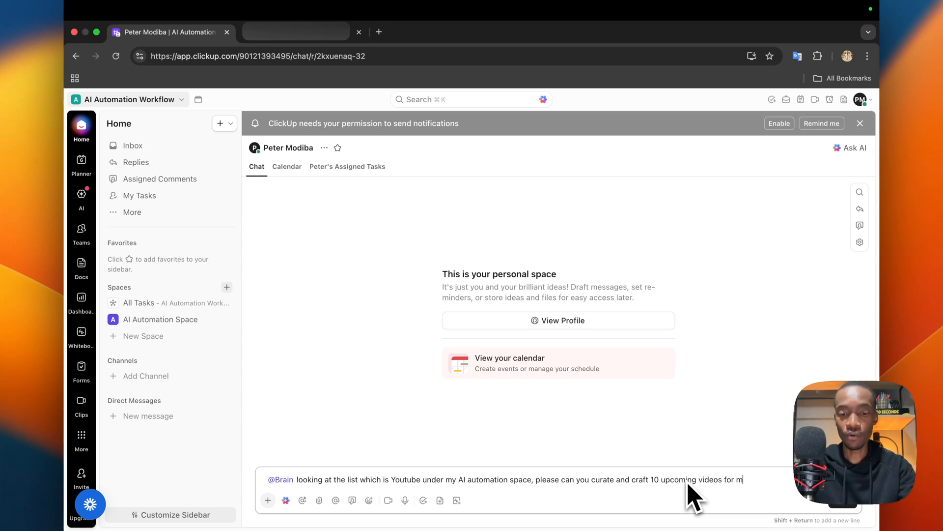
{"action": "type", "text": "y youtube cha"}
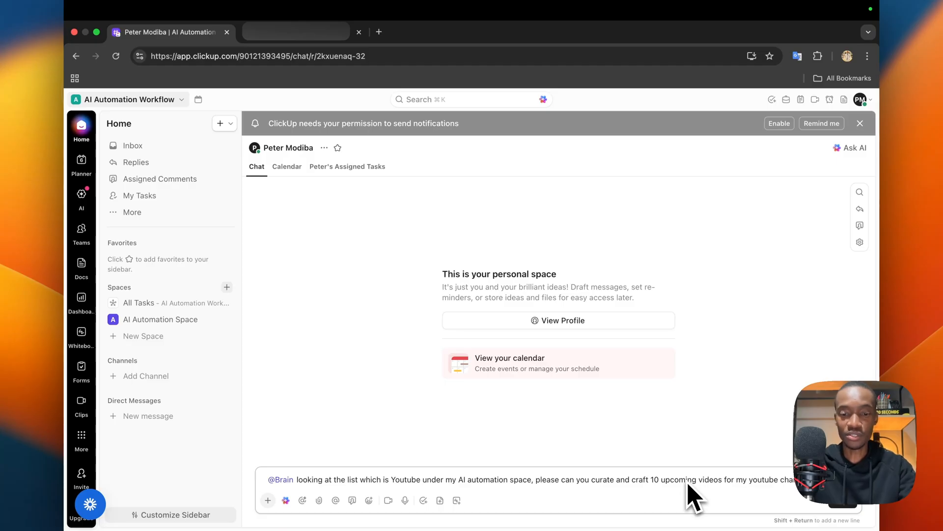
Finish the message with "Please ensure that they are engaging and will lead to subscriber growth." and send it
{"action": "type", "text": "ensure that they"}
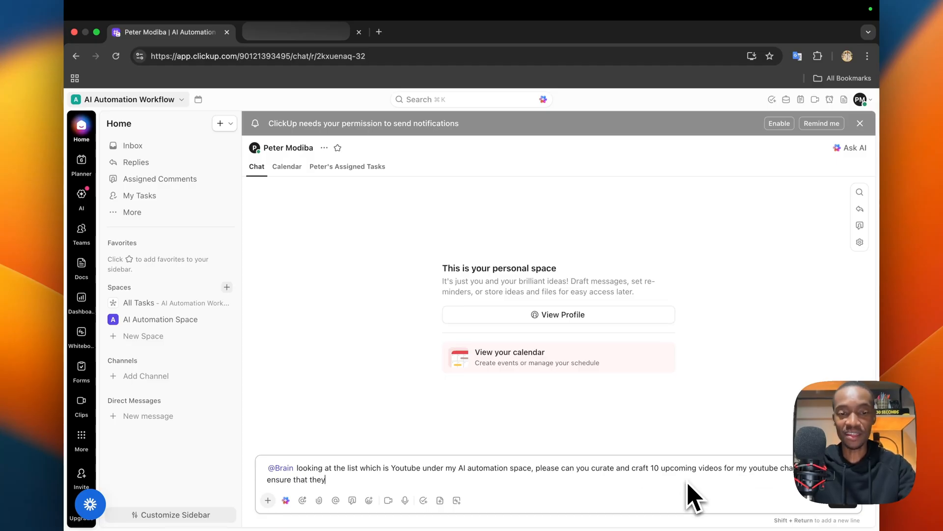
{"action": "type", "text": " are"}
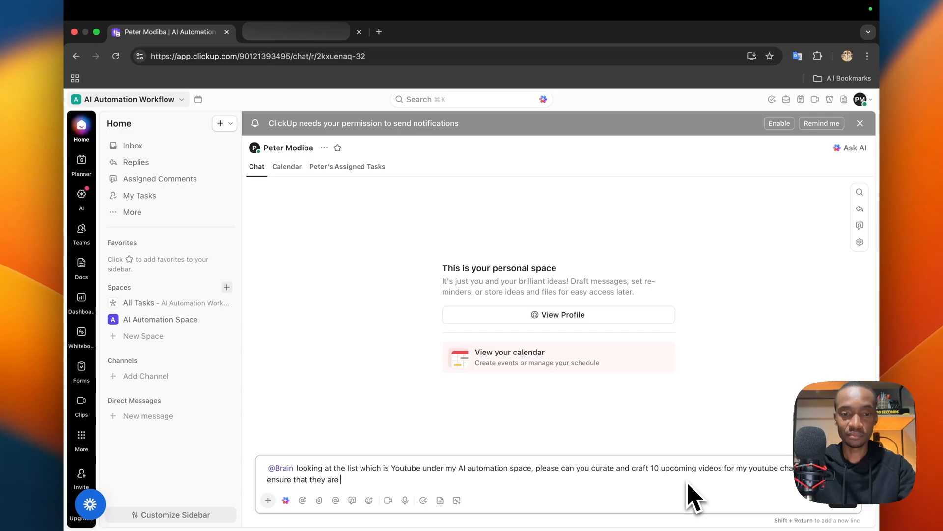
{"action": "type", "text": " enagaging and wil"}
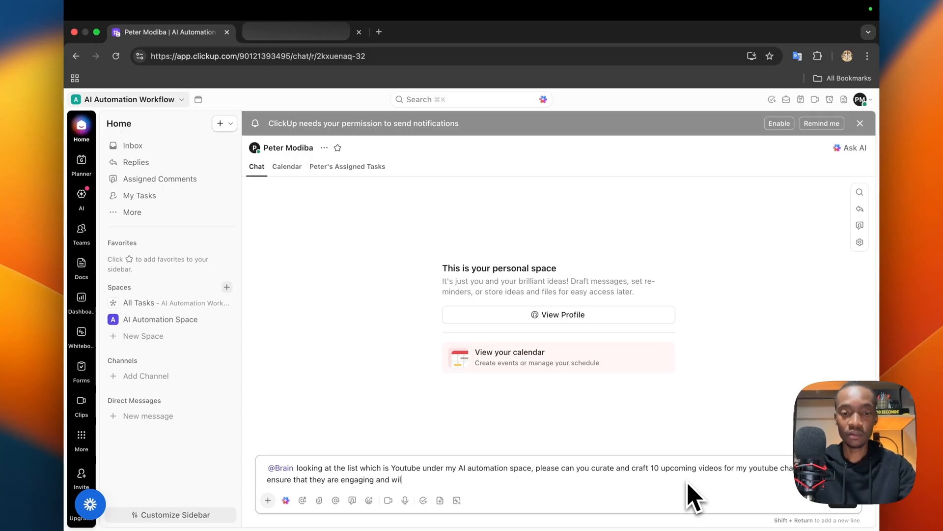
{"action": "type", "text": "l lead to subscriber gro"}
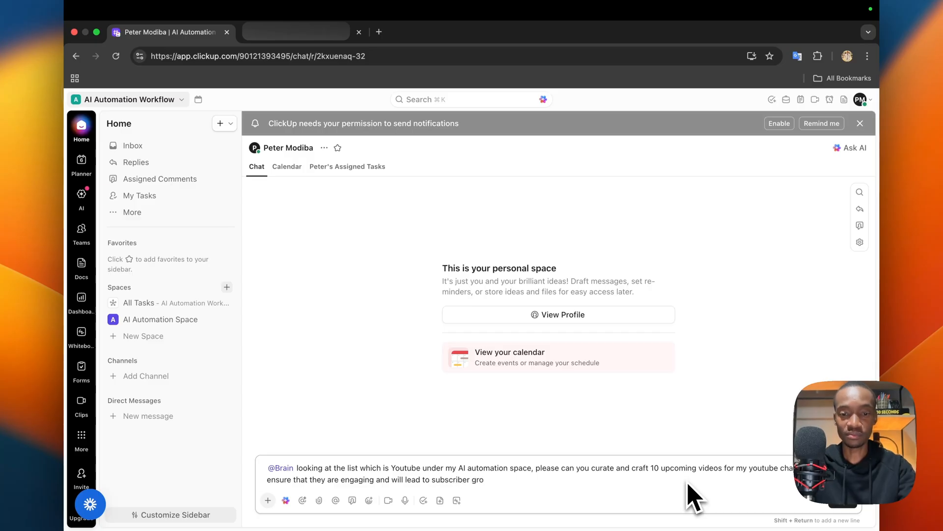
{"action": "type", "text": "wth."}
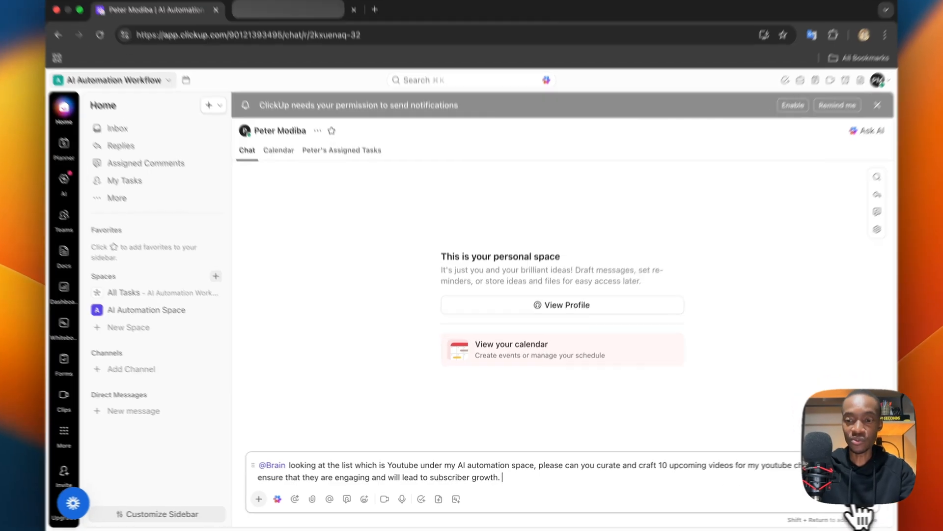
{"action": "left_click", "coordinate": [839, 504]}
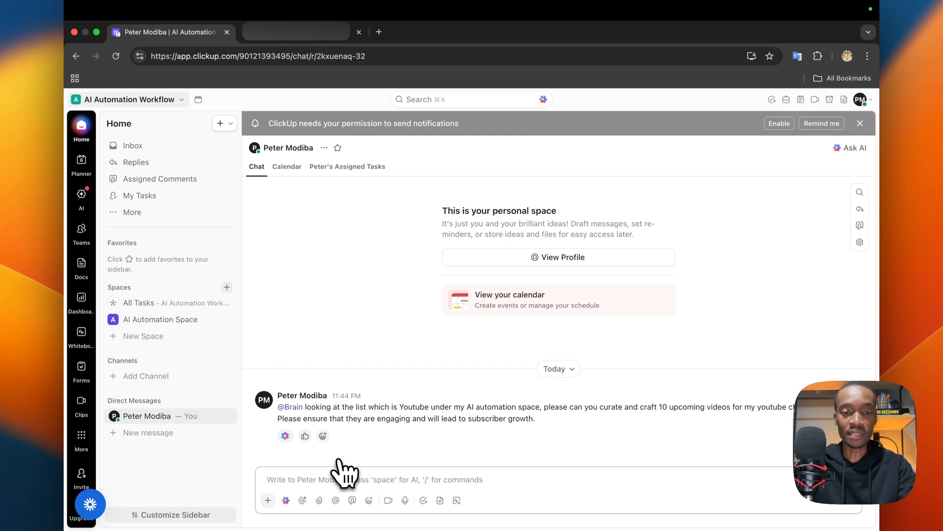
Open Brain's reply thread under the sent message and read through the suggested YouTube video ideas
{"action": "mouse_move", "coordinate": [287, 437]}
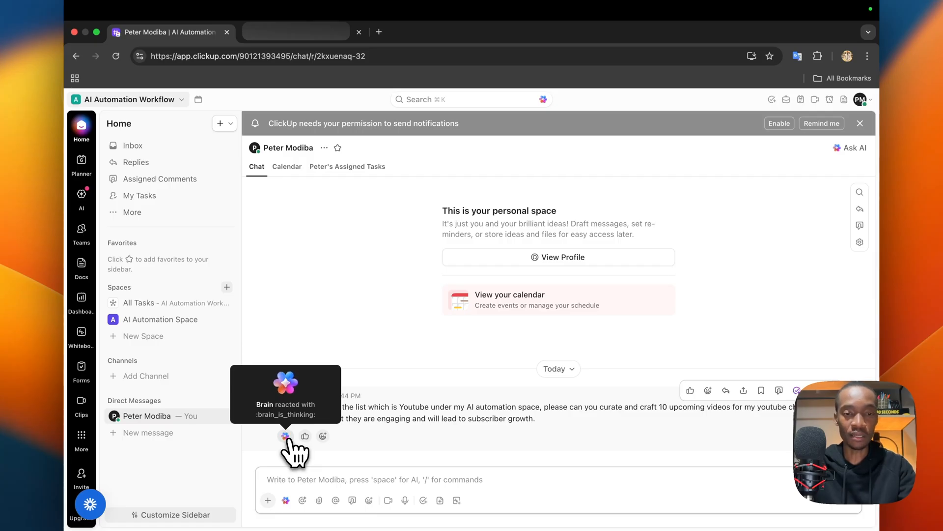
{"action": "left_click", "coordinate": [286, 436]}
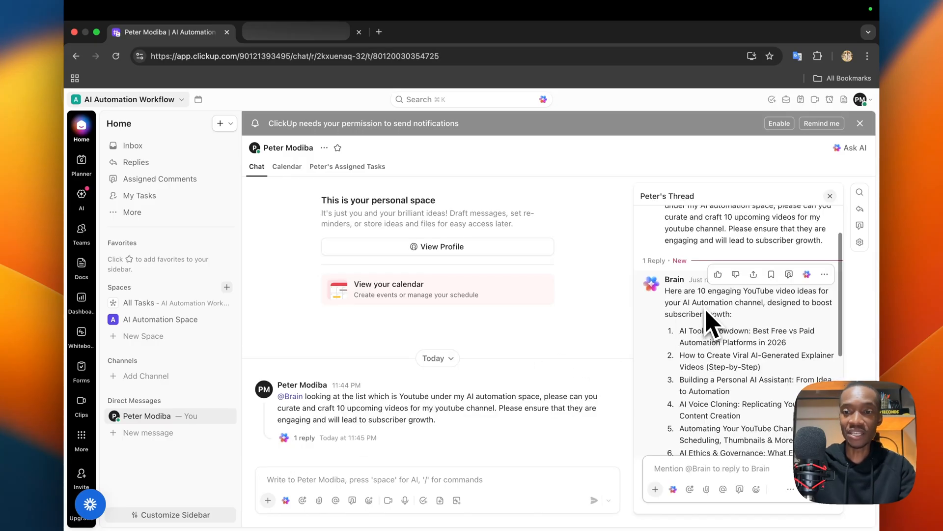
{"action": "scroll", "coordinate": [710, 321], "scroll_direction": "down", "scroll_amount": 1}
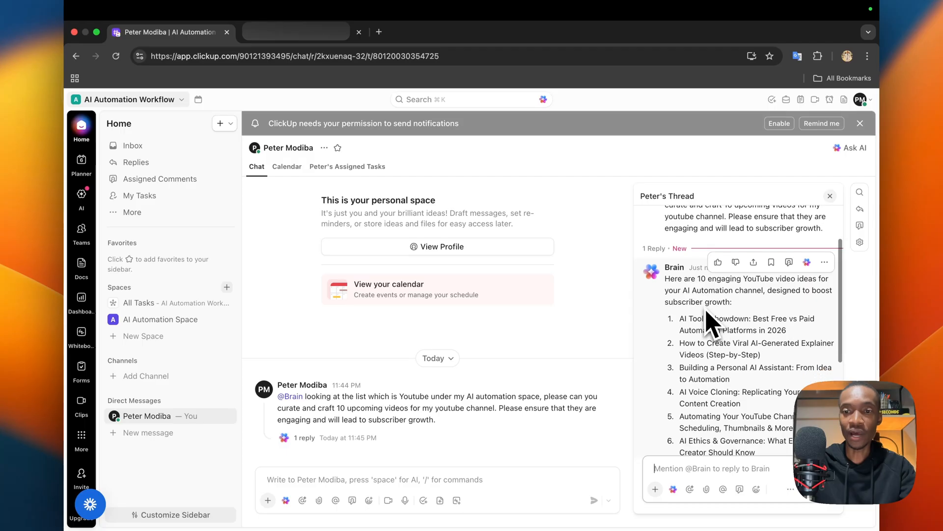
{"action": "scroll", "coordinate": [712, 310], "scroll_direction": "down", "scroll_amount": 2}
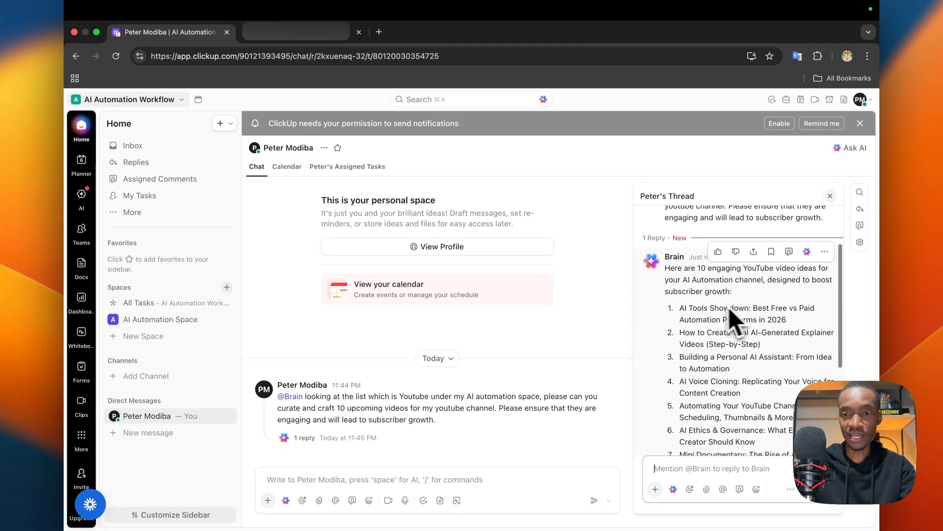
Examine Brain's numbered video ideas through to the closing paragraph of the reply, and close the thread
{"action": "scroll", "coordinate": [712, 320], "scroll_direction": "down", "scroll_amount": 3}
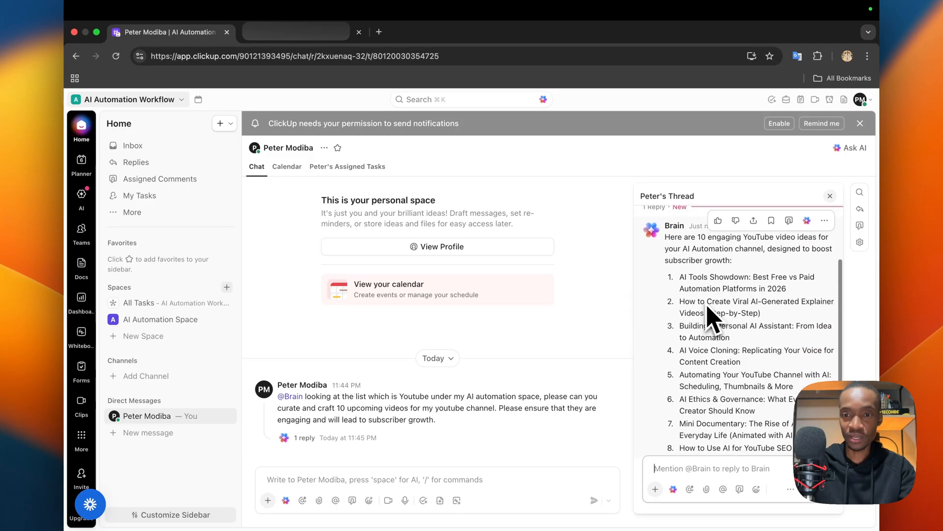
{"action": "scroll", "coordinate": [737, 310], "scroll_direction": "down", "scroll_amount": 1}
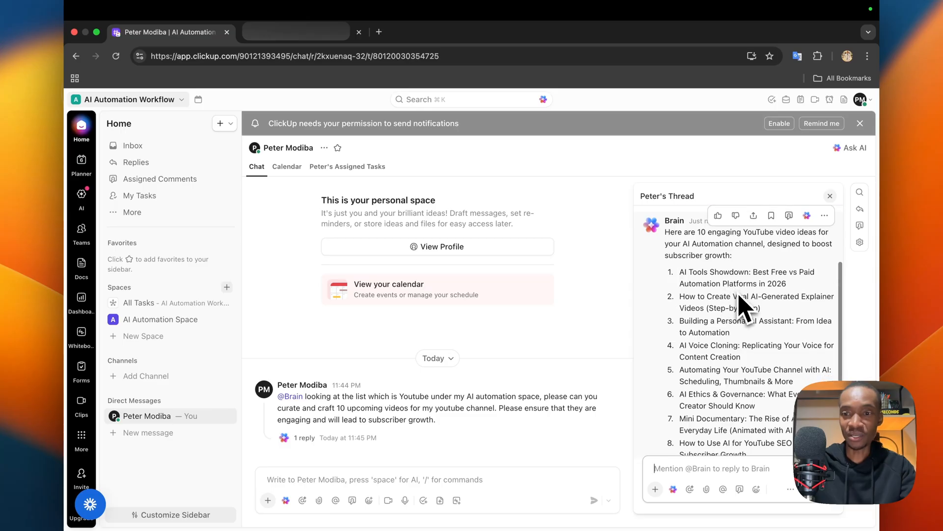
{"action": "scroll", "coordinate": [733, 298], "scroll_direction": "down", "scroll_amount": 2}
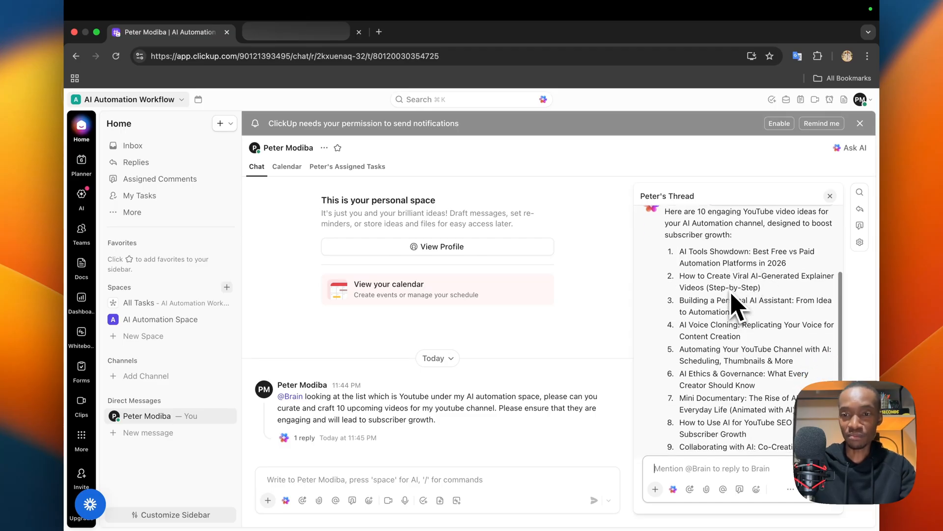
{"action": "scroll", "coordinate": [733, 299], "scroll_direction": "down", "scroll_amount": 1}
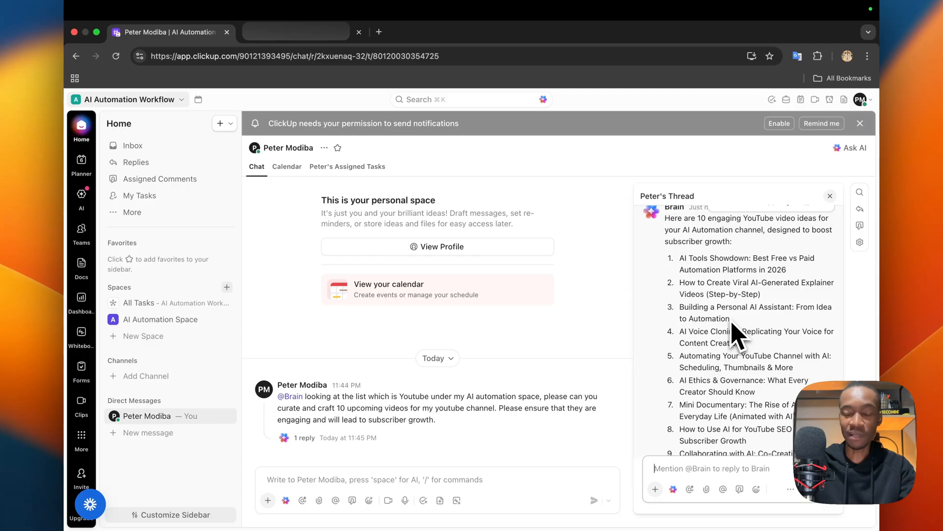
{"action": "scroll", "coordinate": [735, 327], "scroll_direction": "down", "scroll_amount": 3}
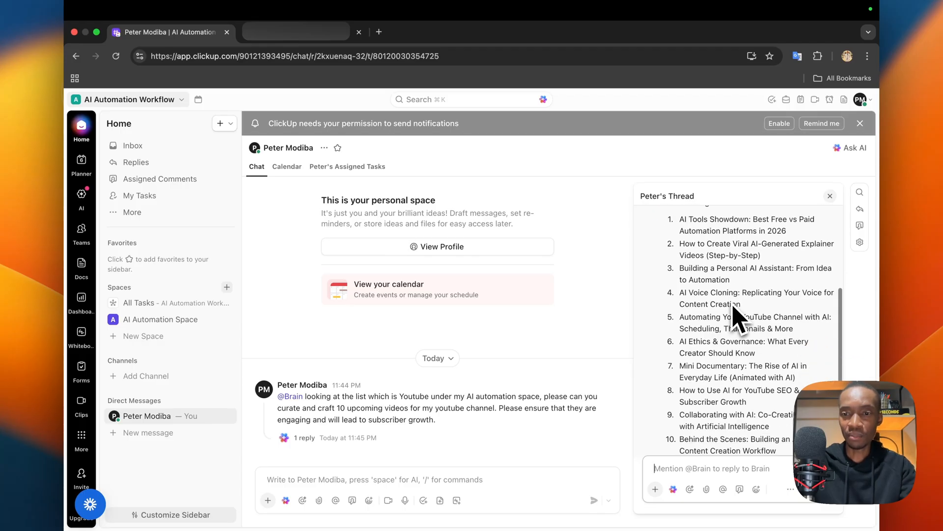
{"action": "scroll", "coordinate": [727, 322], "scroll_direction": "down", "scroll_amount": 1}
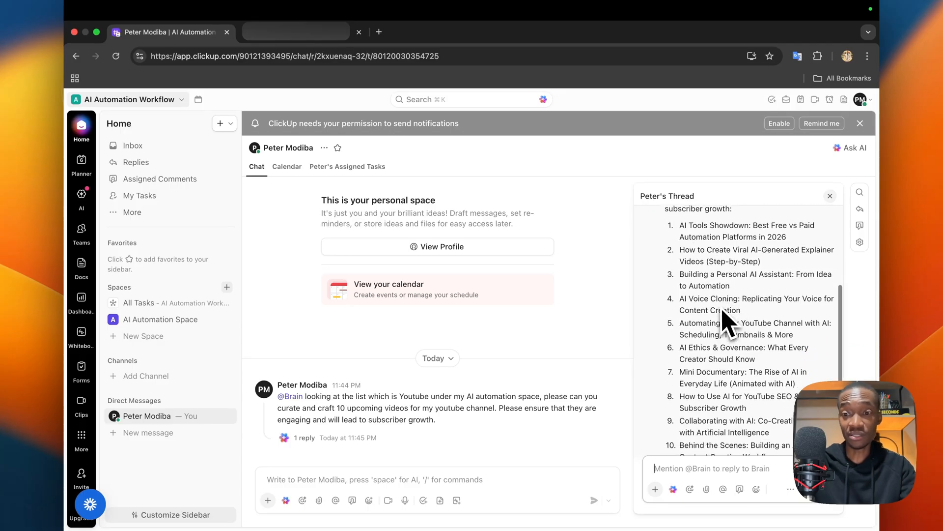
{"action": "scroll", "coordinate": [724, 322], "scroll_direction": "up", "scroll_amount": 1}
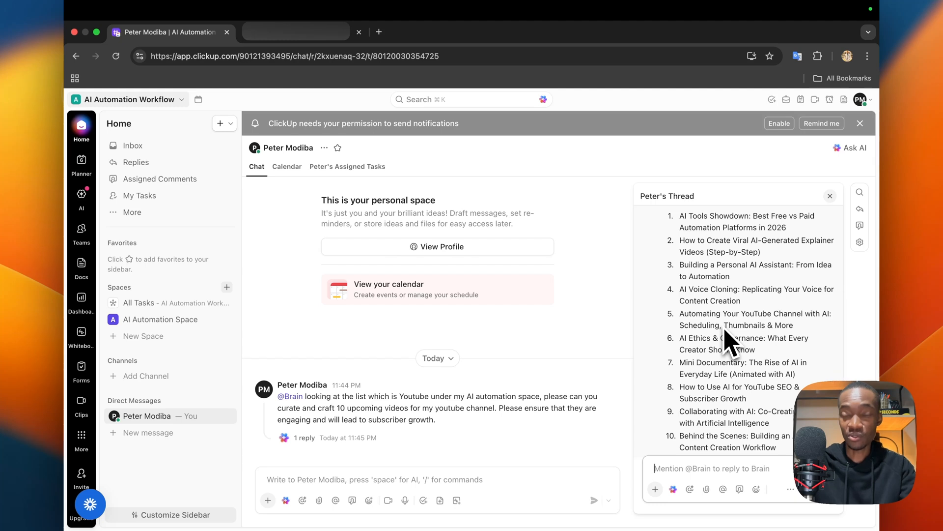
{"action": "scroll", "coordinate": [727, 339], "scroll_direction": "down", "scroll_amount": 1}
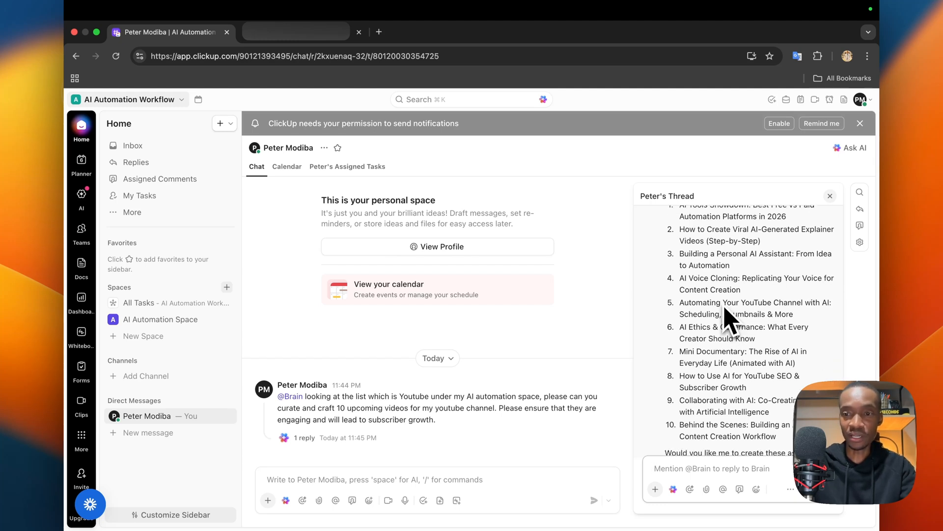
{"action": "scroll", "coordinate": [726, 304], "scroll_direction": "down", "scroll_amount": 1}
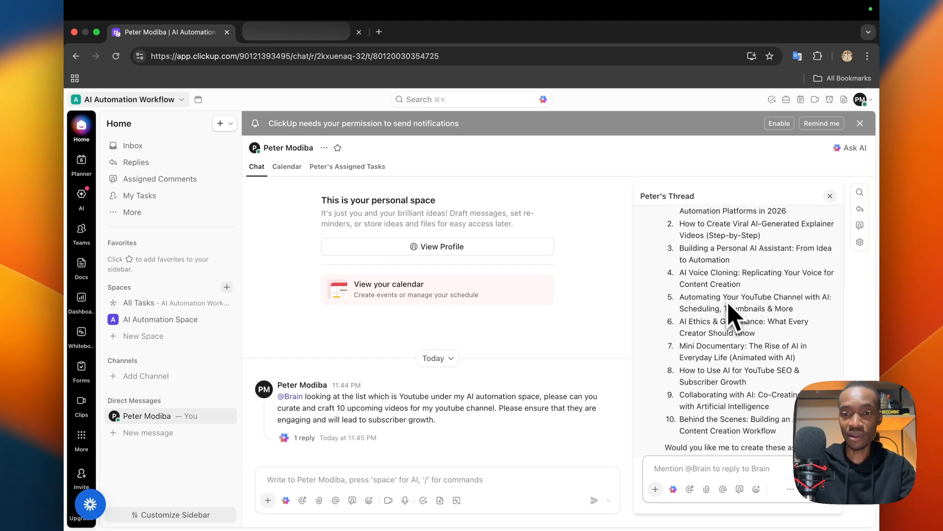
{"action": "scroll", "coordinate": [727, 307], "scroll_direction": "down", "scroll_amount": 2}
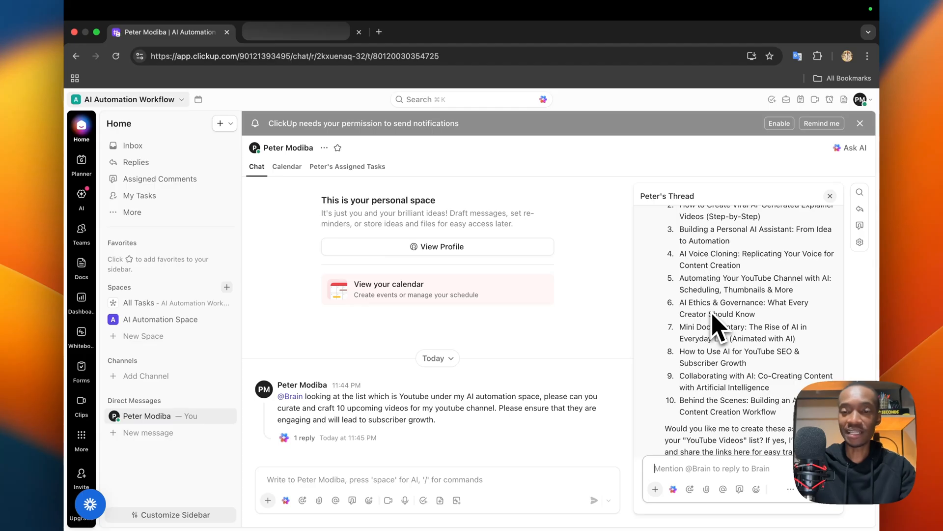
{"action": "scroll", "coordinate": [714, 325], "scroll_direction": "down", "scroll_amount": 1}
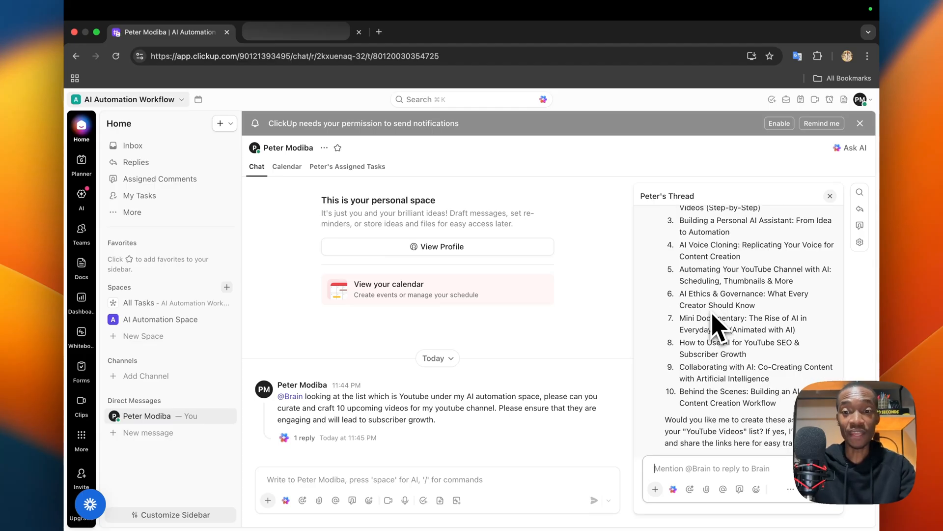
{"action": "scroll", "coordinate": [715, 324], "scroll_direction": "down", "scroll_amount": 5}
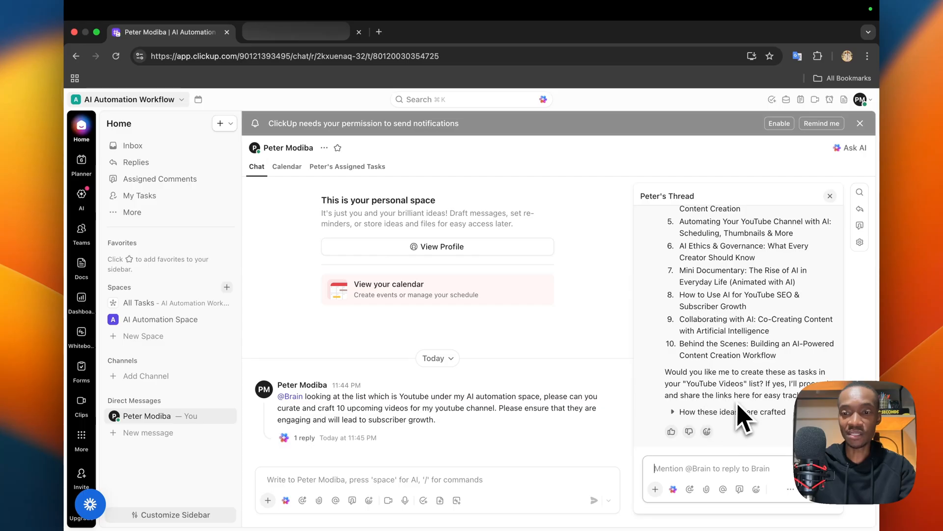
{"action": "scroll", "coordinate": [781, 327], "scroll_direction": "up", "scroll_amount": 3}
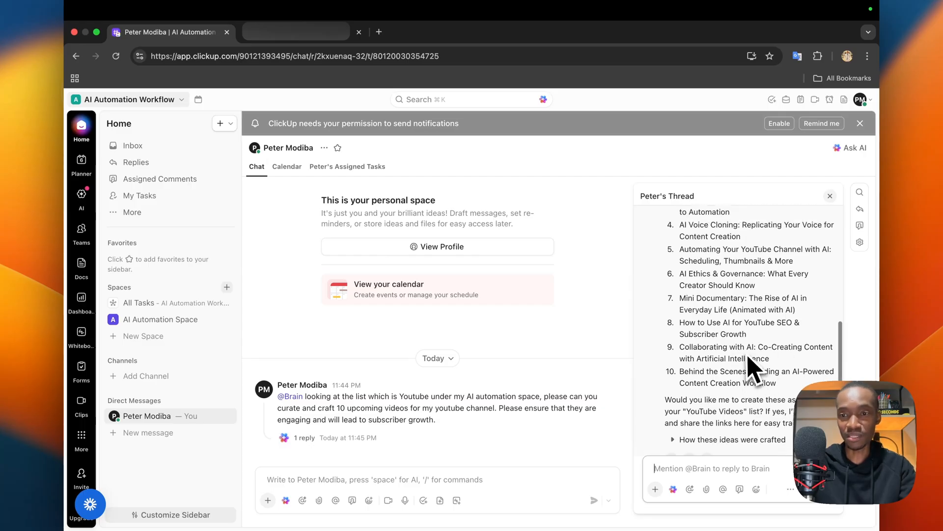
{"action": "scroll", "coordinate": [823, 246], "scroll_direction": "down", "scroll_amount": 1}
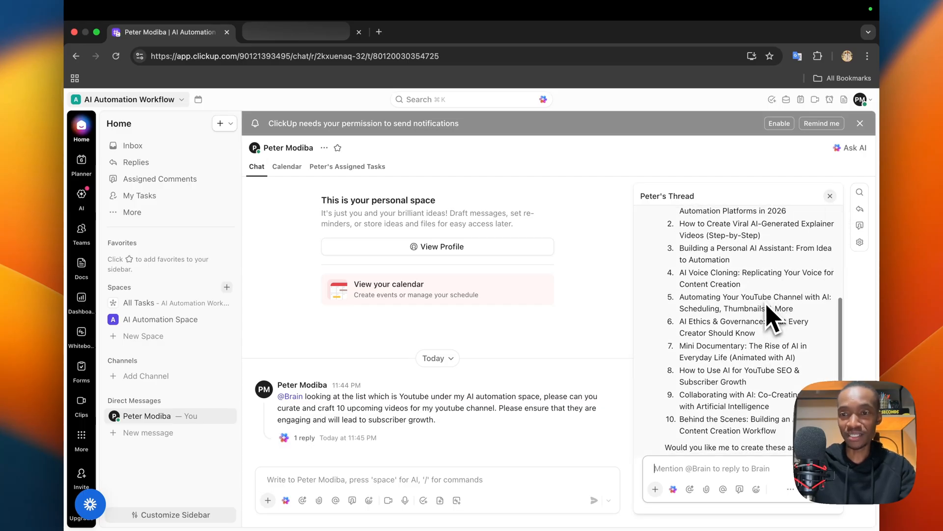
{"action": "left_click", "coordinate": [829, 196]}
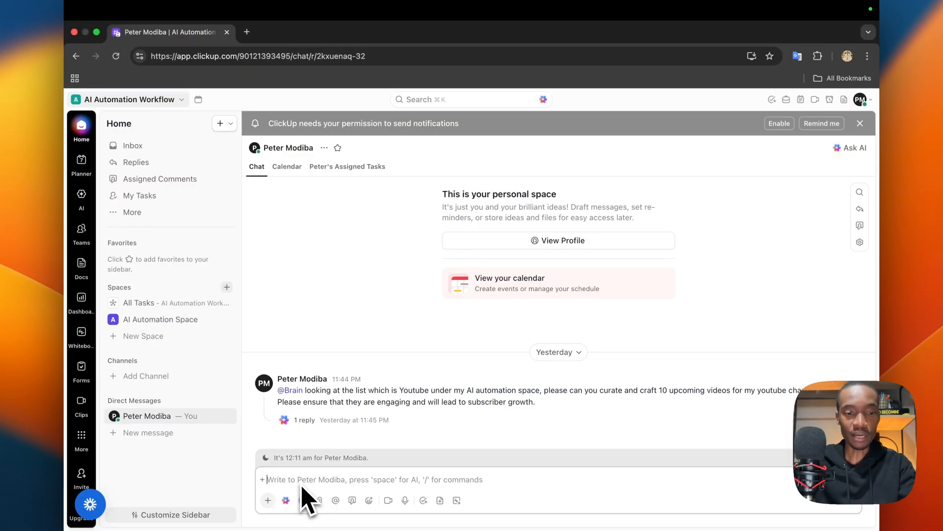
Mention Brain in a new message and begin it with ", please may you create a task for me."
{"action": "type", "text": "@"}
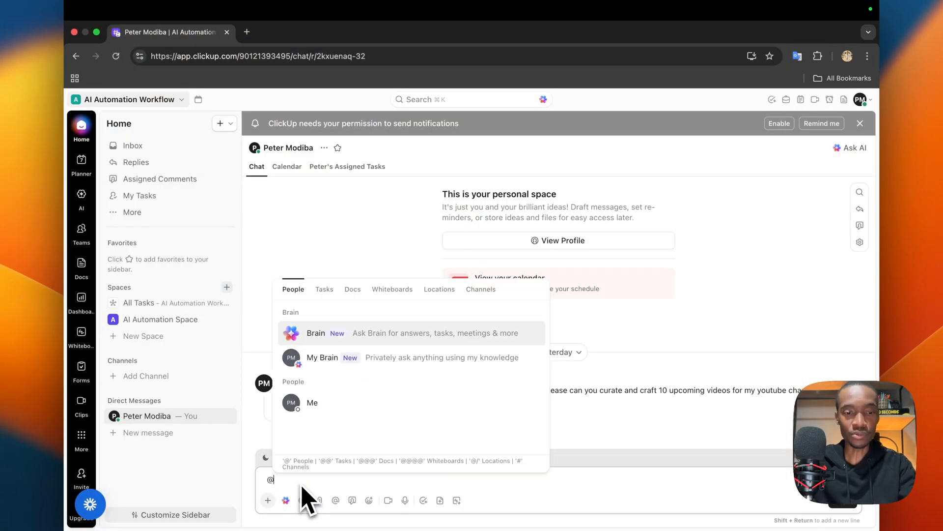
{"action": "left_click", "coordinate": [331, 332]}
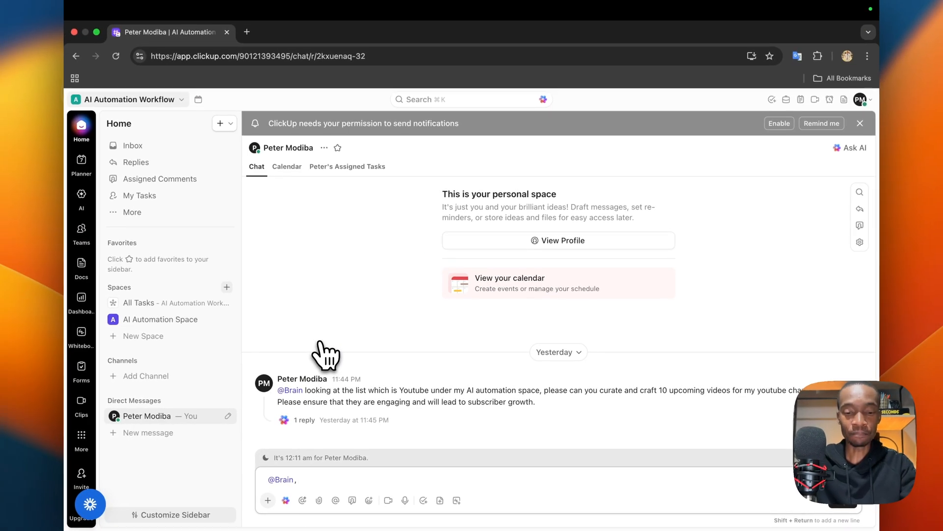
{"action": "type", "text": ", please ma"}
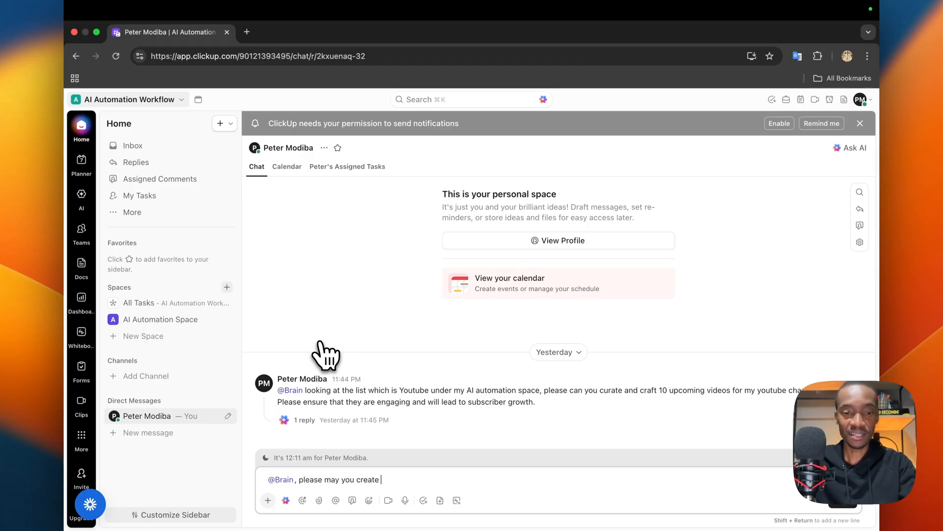
{"action": "type", "text": "y you create a task "}
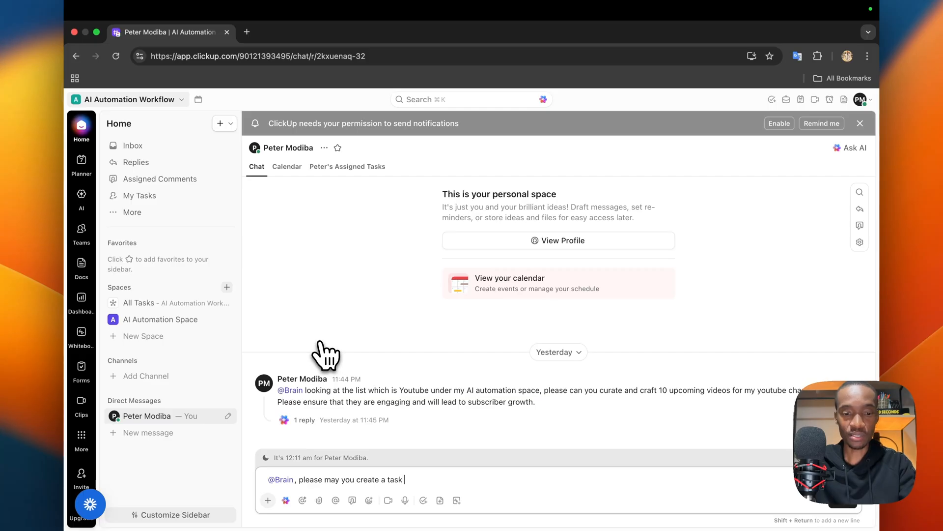
{"action": "type", "text": "for m. "}
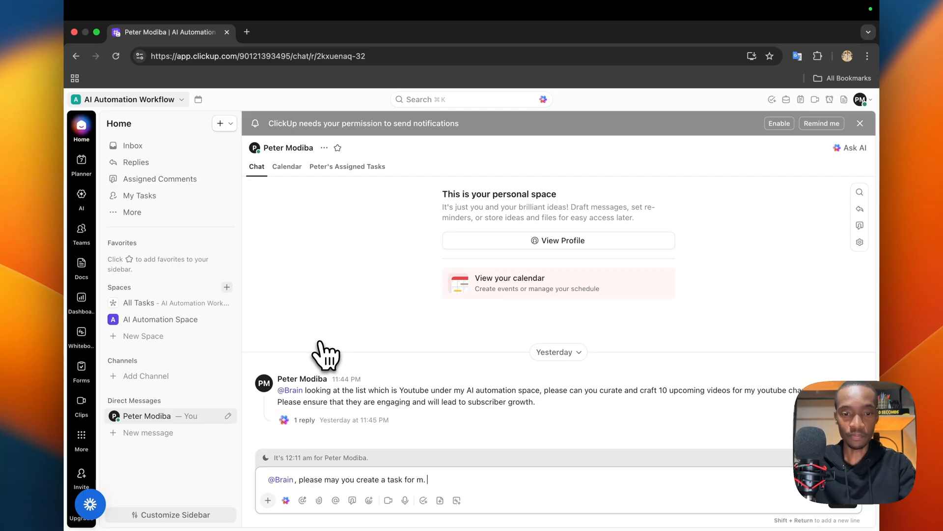
{"action": "key", "text": "BackSpace"}
{"action": "key", "text": "BackSpace"}
{"action": "type", "text": "e. You ca"}
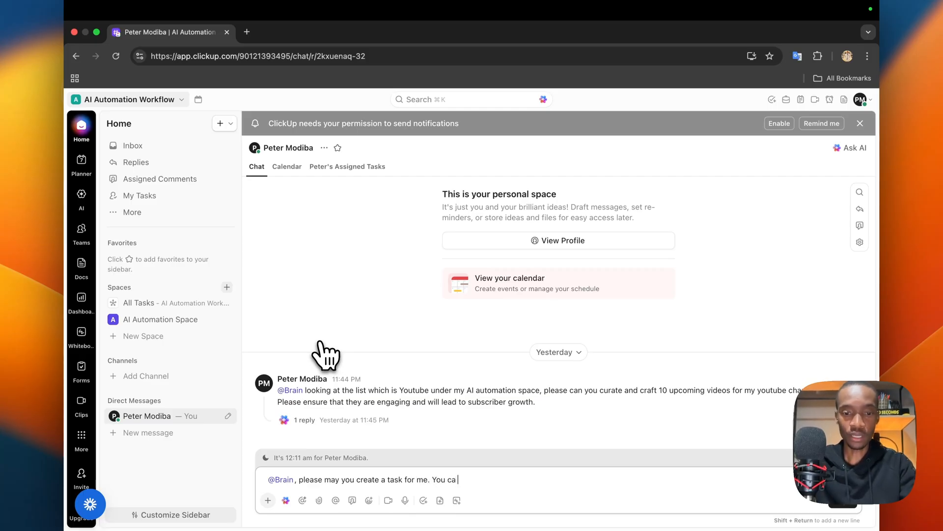
Continue the message with the task name request: "You can call it clickup brain agent demo."
{"action": "type", "text": "n ca"}
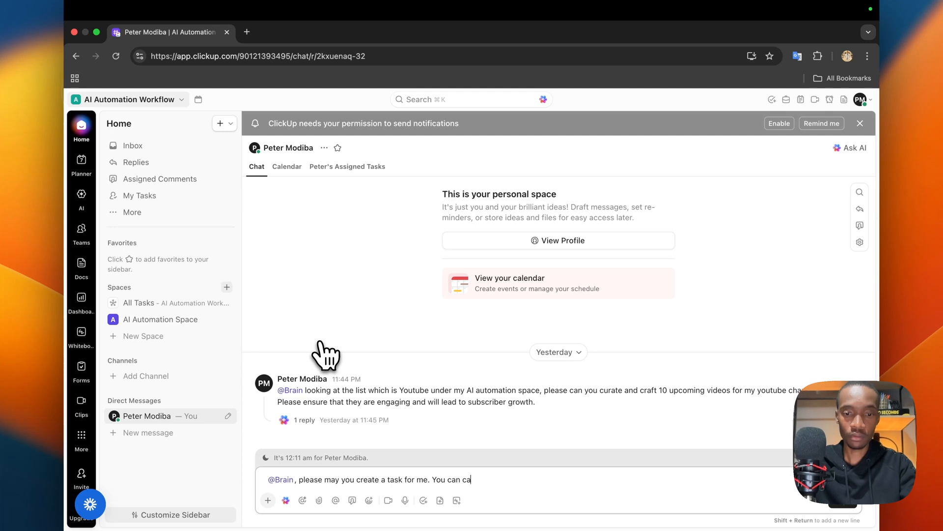
{"action": "type", "text": "ll it click"}
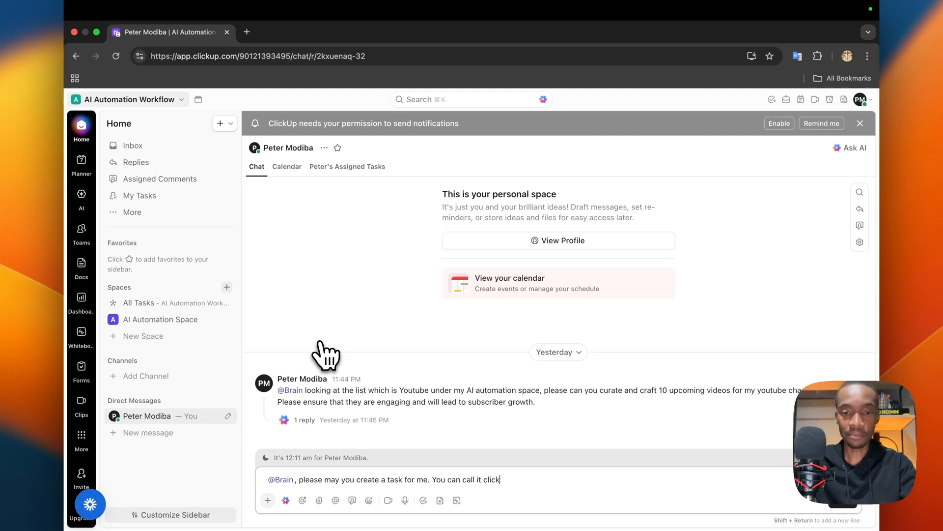
{"action": "type", "text": "up "}
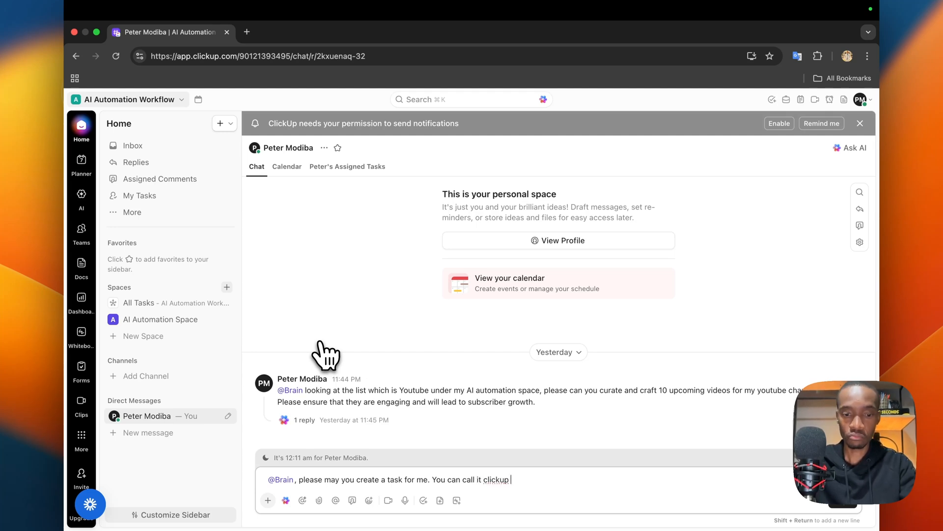
{"action": "type", "text": "brain ag"}
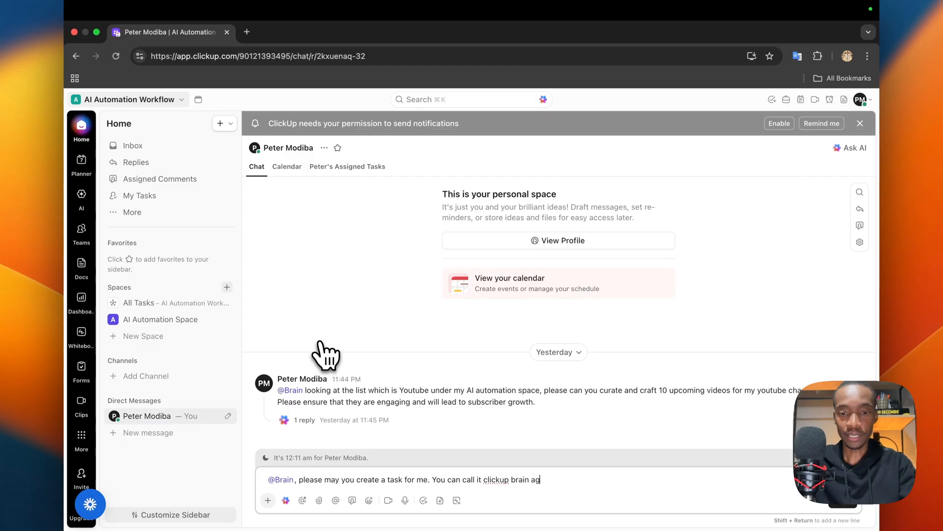
{"action": "type", "text": "ent demo."}
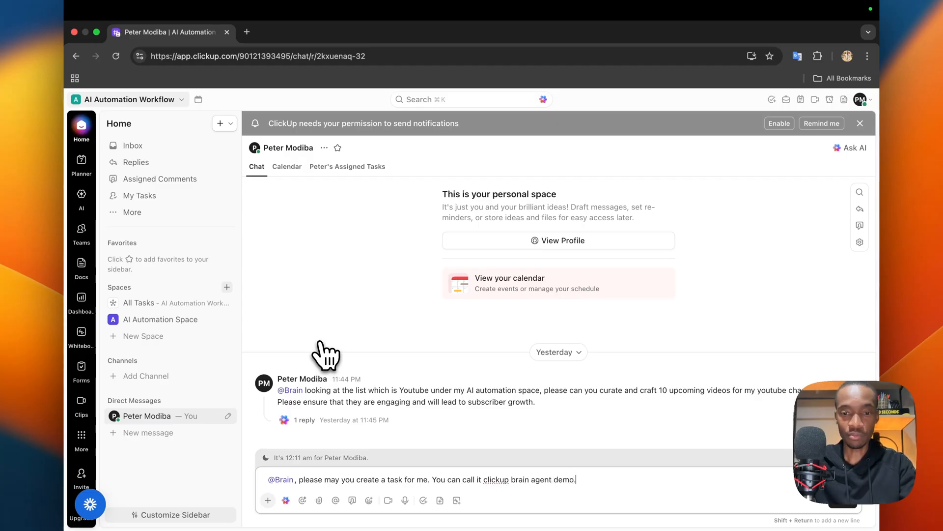
Finish with "Please may you put it under the AI Automation space under the Tiktok videos list.", send the message and open Brain's reply
{"action": "type", "text": " Please may you"}
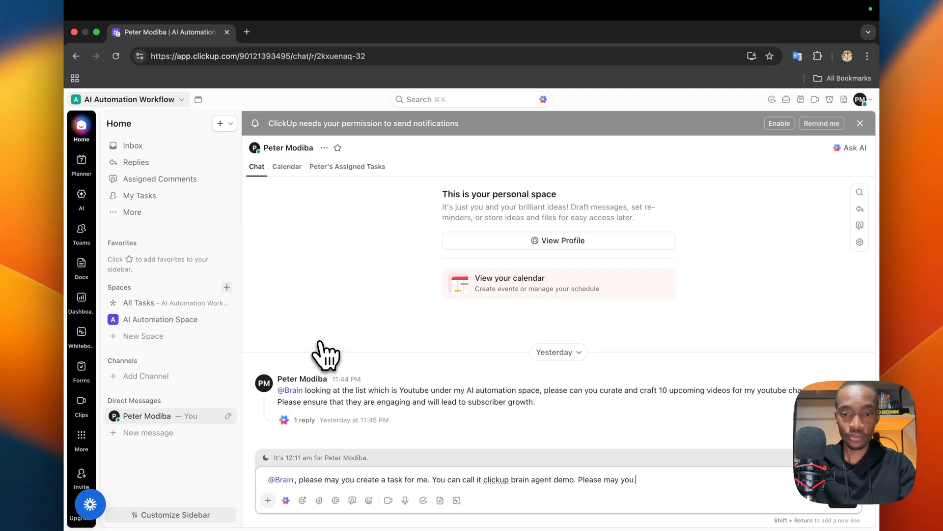
{"action": "type", "text": "put it "}
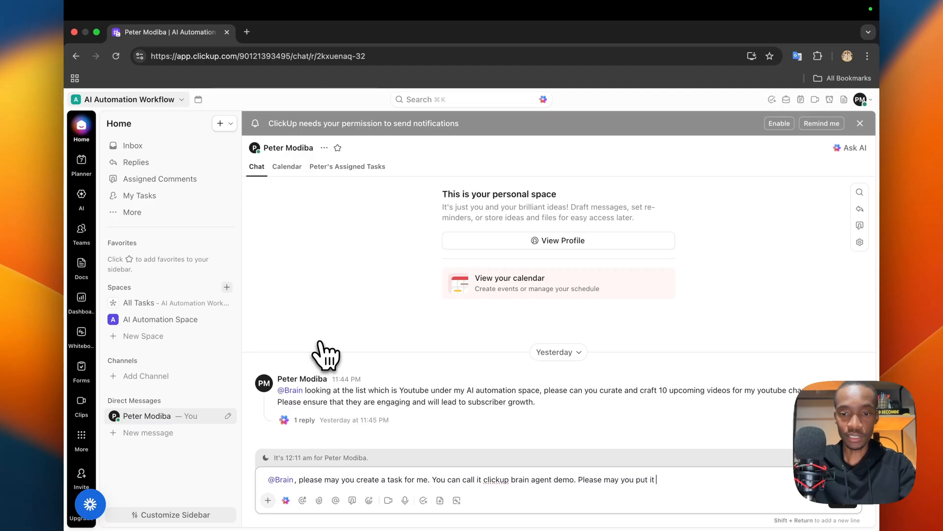
{"action": "type", "text": "under the"}
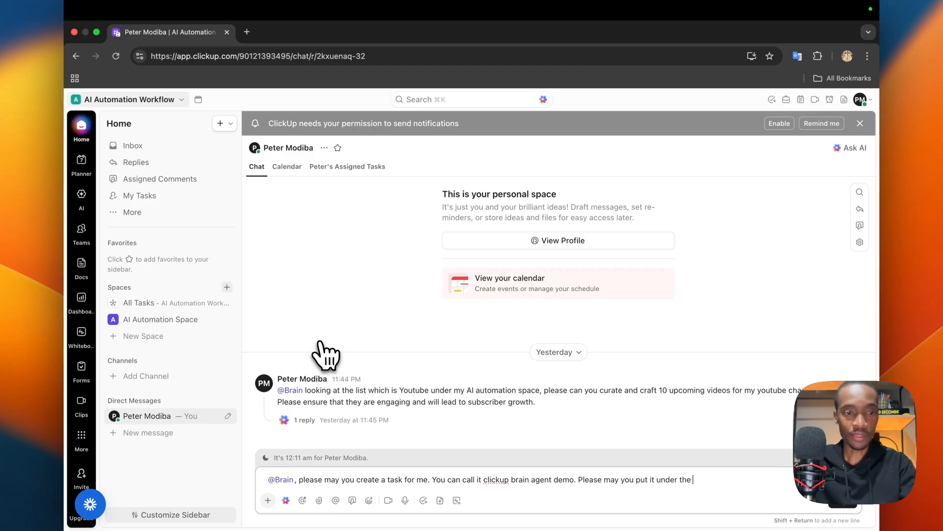
{"action": "type", "text": " AI Autom"}
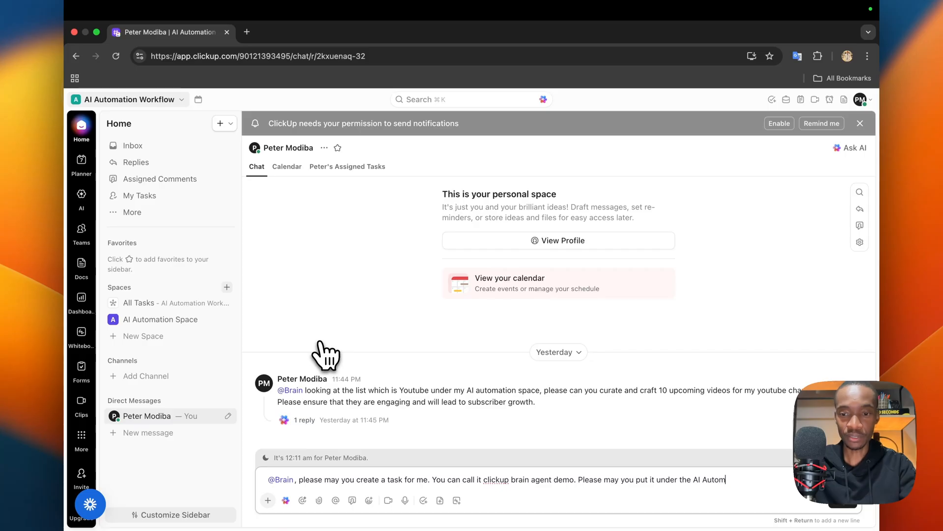
{"action": "type", "text": "ation"}
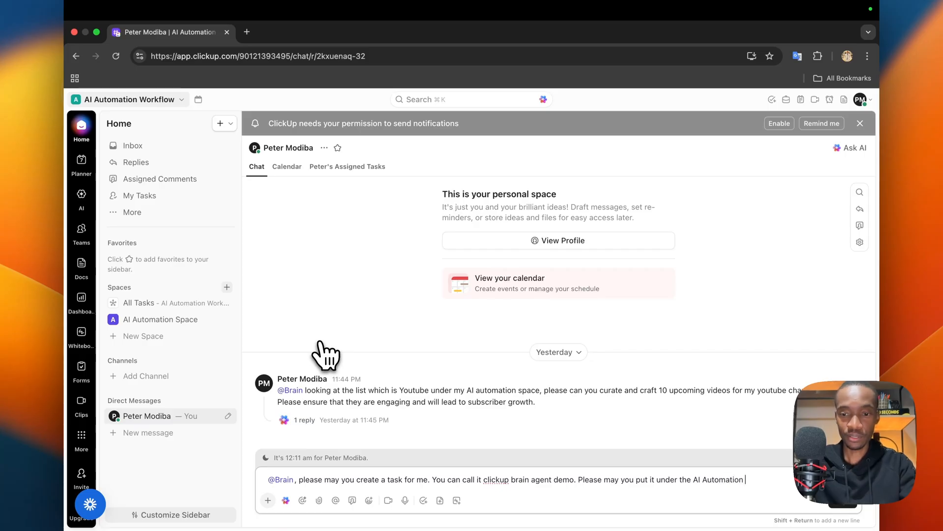
{"action": "type", "text": ". space "}
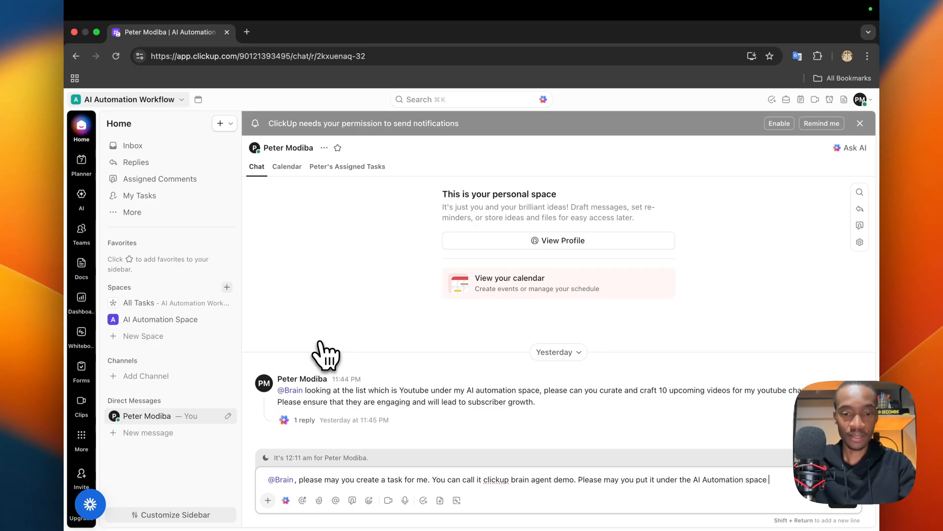
{"action": "type", "text": "under t"}
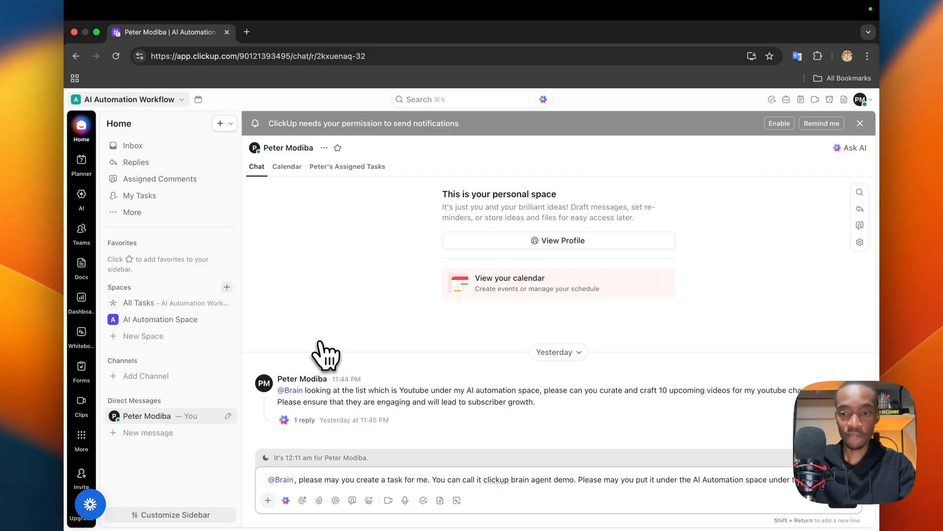
{"action": "type", "text": "videos list."}
{"action": "key", "text": "Return"}
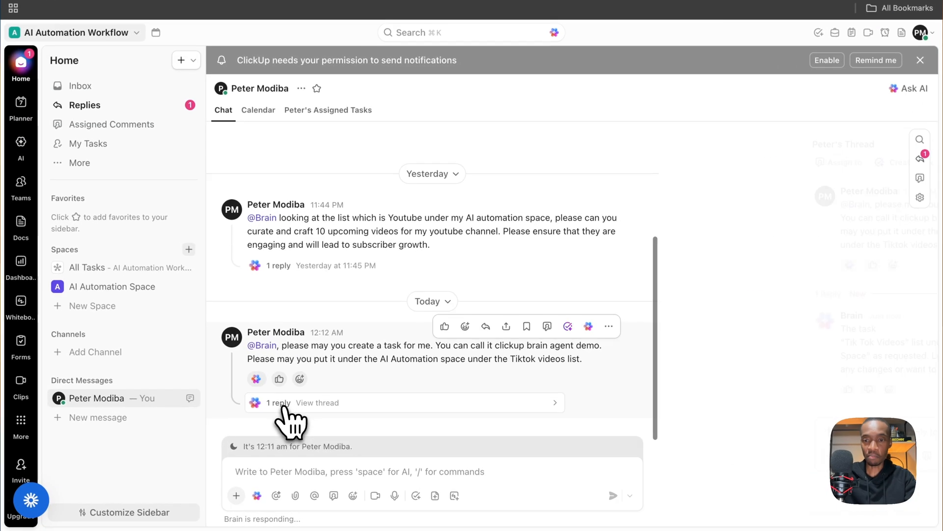
{"action": "left_click", "coordinate": [317, 421]}
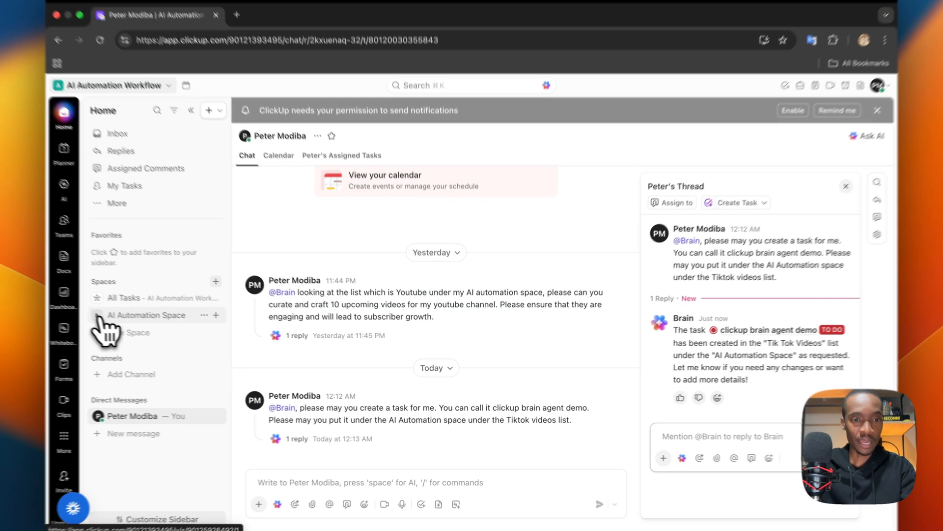
Check the Tik Tok Videos list in the AI Automation Space for the new task, and return to the direct message
{"action": "left_click", "coordinate": [147, 321]}
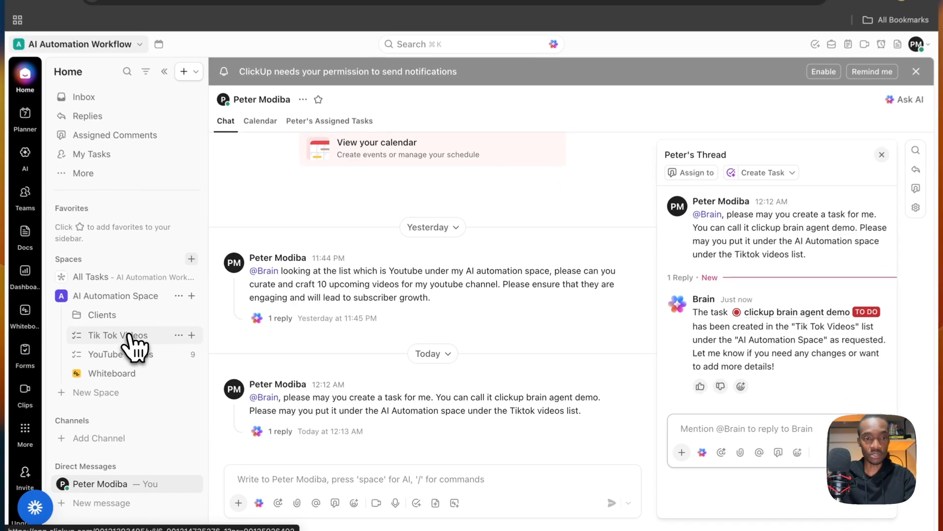
{"action": "left_click", "coordinate": [165, 354]}
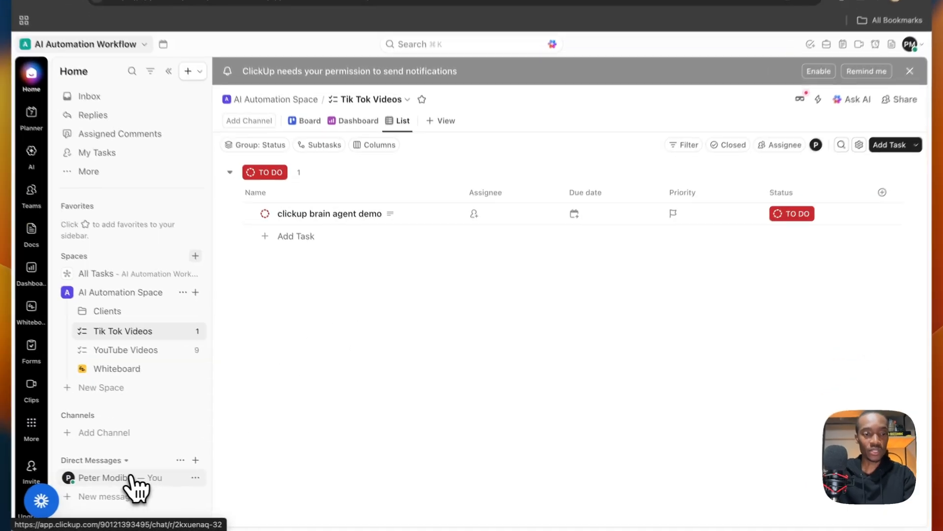
{"action": "left_click", "coordinate": [170, 483]}
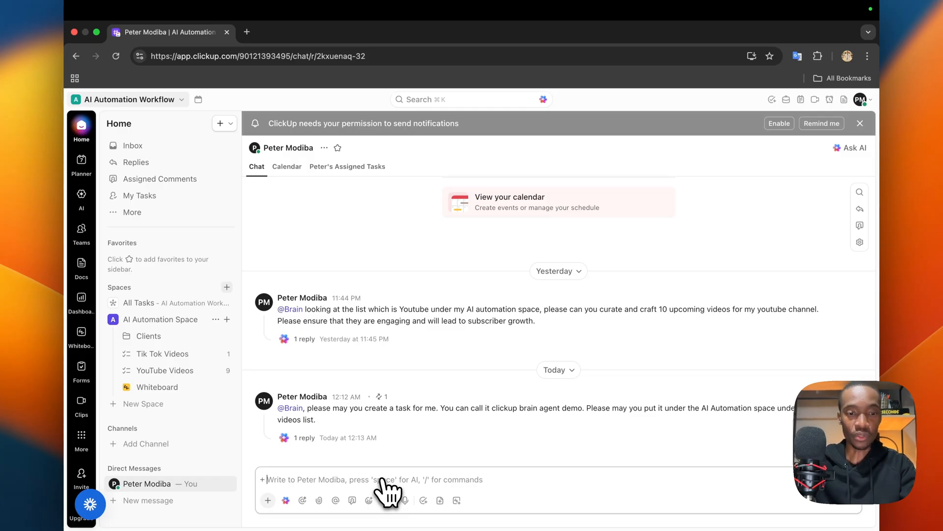
Mention Brain in a new message and begin it with ", looking at my youtube videos list,"
{"action": "type", "text": "@brain"}
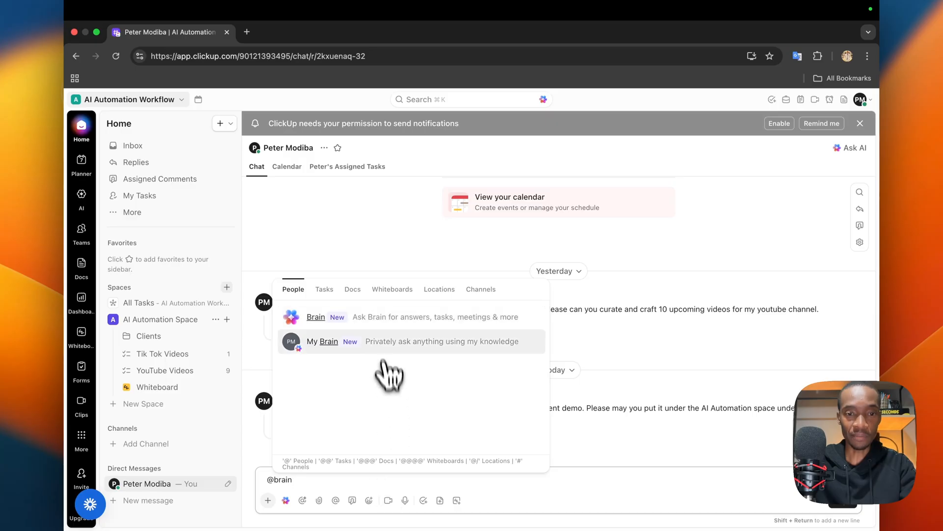
{"action": "left_click", "coordinate": [402, 319]}
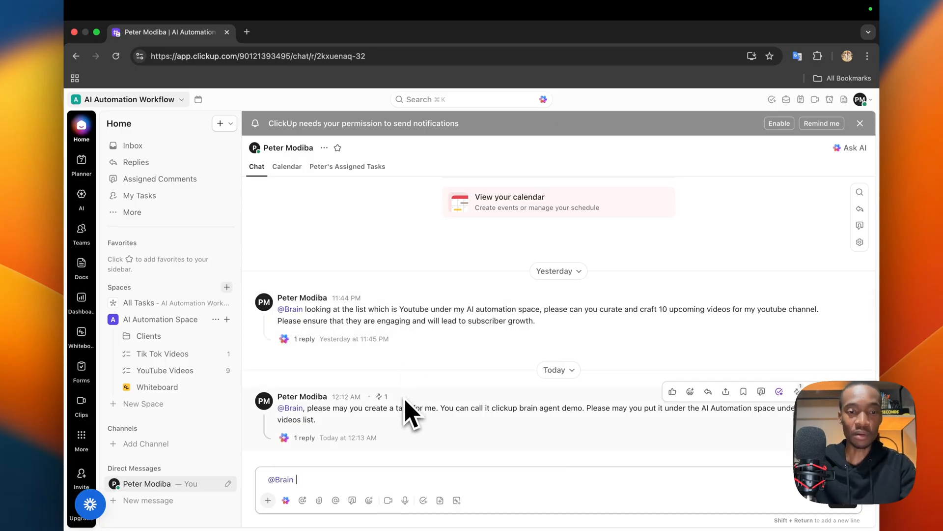
{"action": "type", "text": ", lookin"}
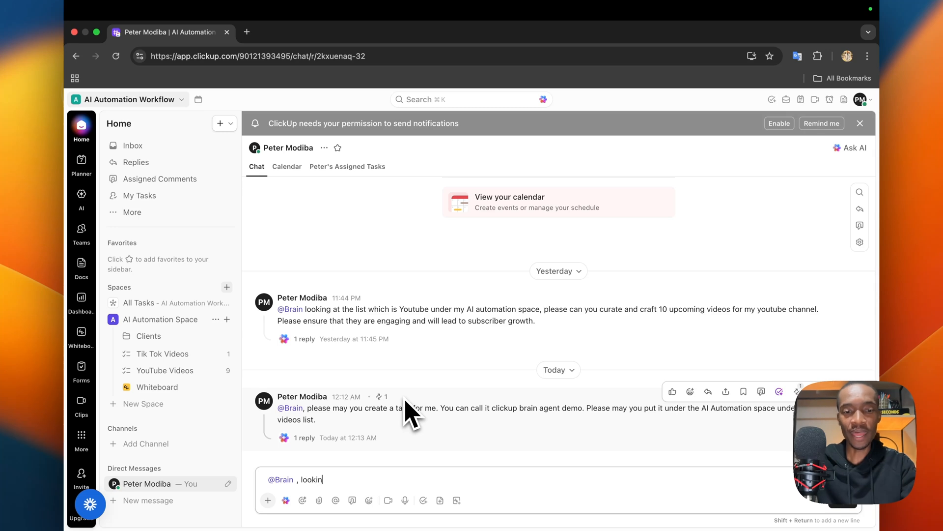
{"action": "type", "text": "g at"}
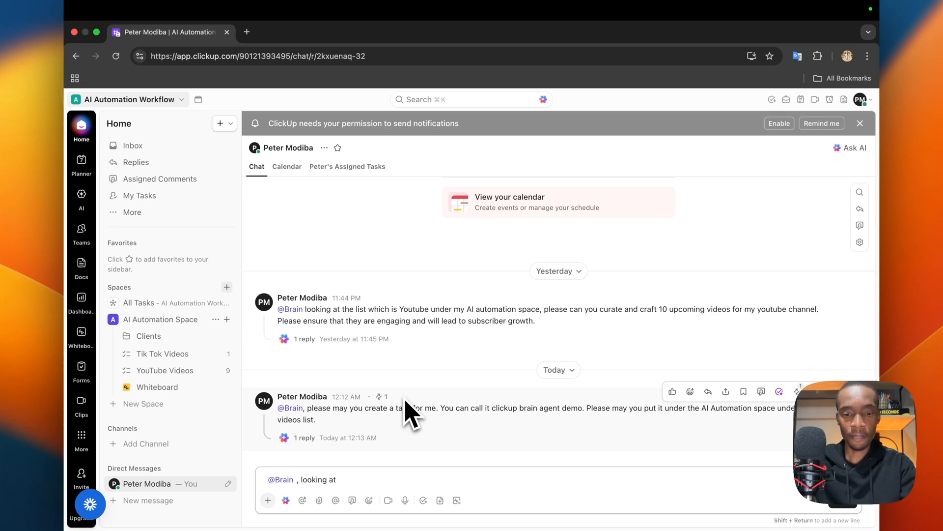
{"action": "type", "text": " my youtube videos "}
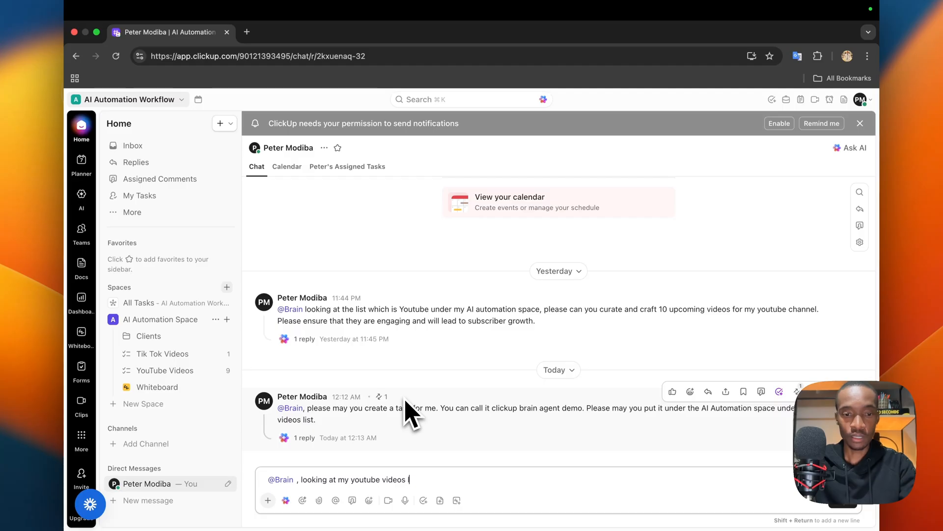
{"action": "type", "text": "list, ple"}
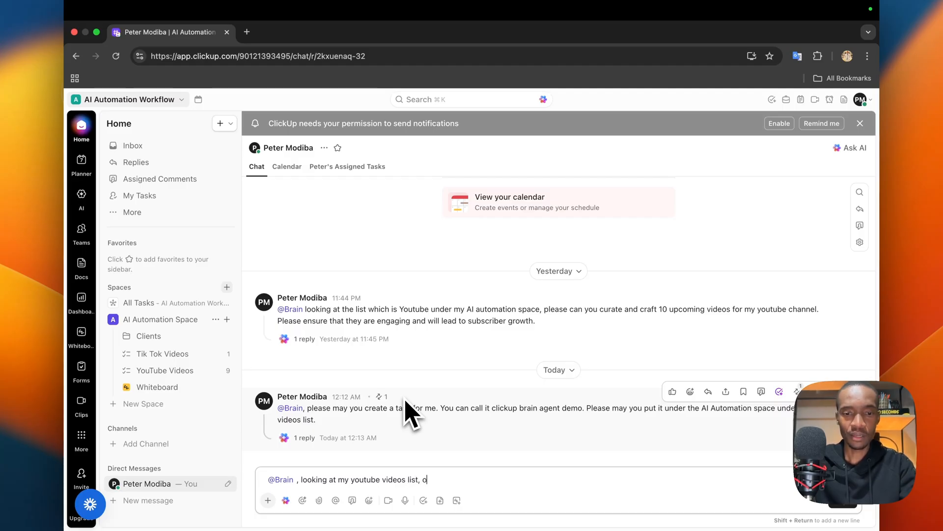
Continue the message with the request "please give me a brief analysis"
{"action": "type", "text": "ase give me a"}
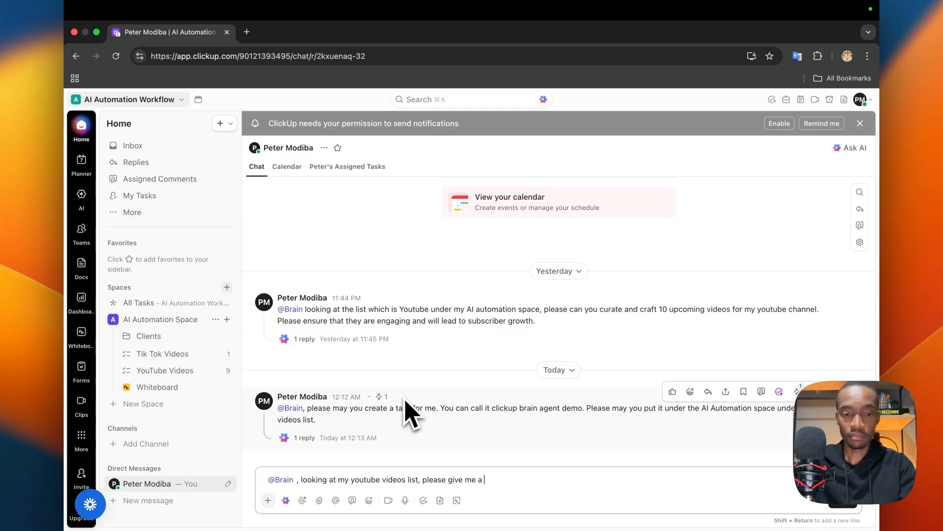
{"action": "type", "text": " brief ana"}
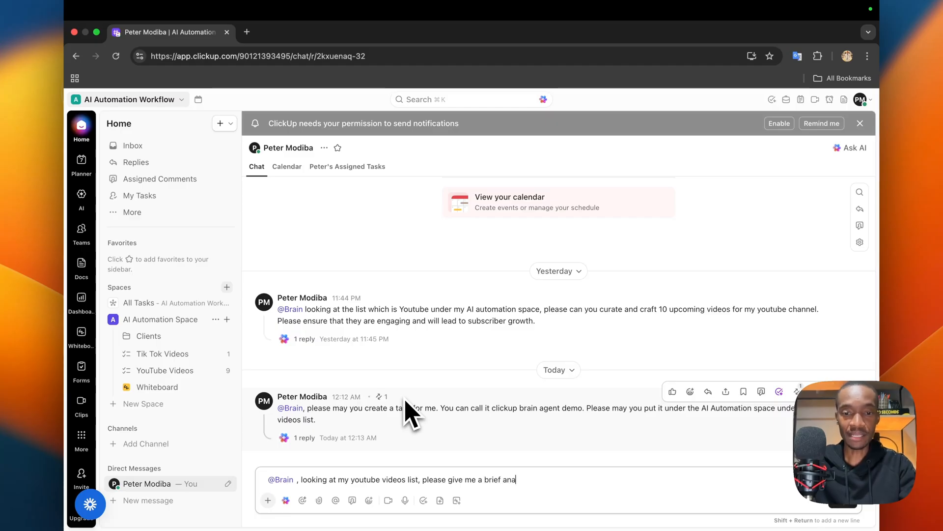
{"action": "type", "text": "lyssi"}
{"action": "key", "text": "BackSpace"}
{"action": "key", "text": "BackSpace"}
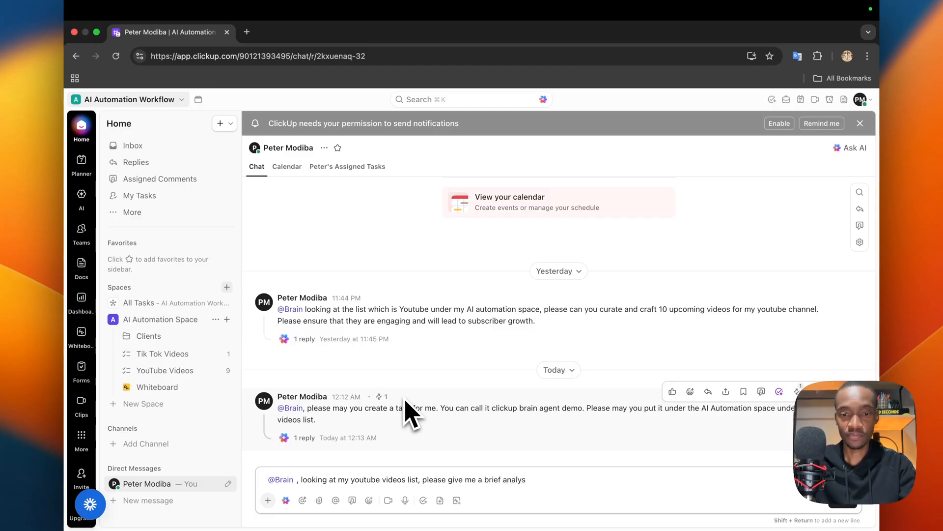
{"action": "key", "text": "BackSpace"}
{"action": "key", "text": "BackSpace"}
{"action": "type", "text": "is"}
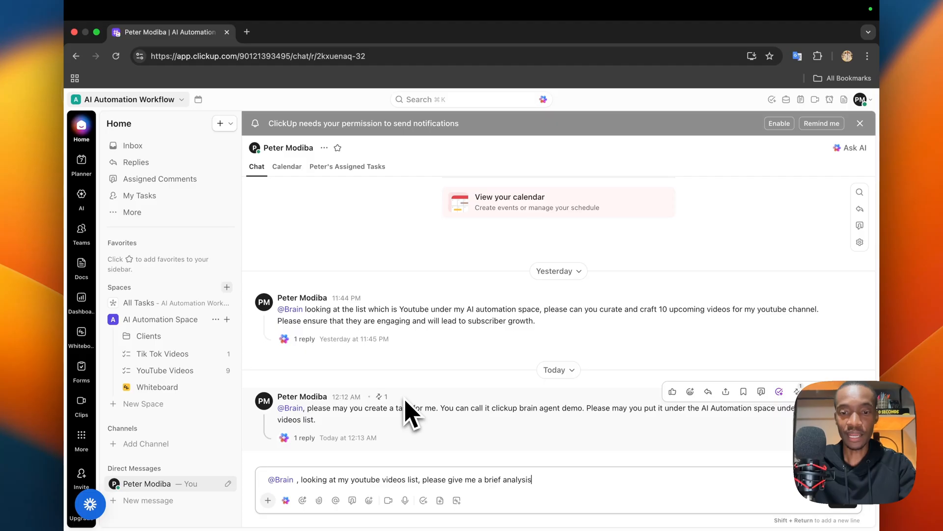
Finish the message with "of this list and the scope of tasks that I have." and send it
{"action": "type", "text": " of this"}
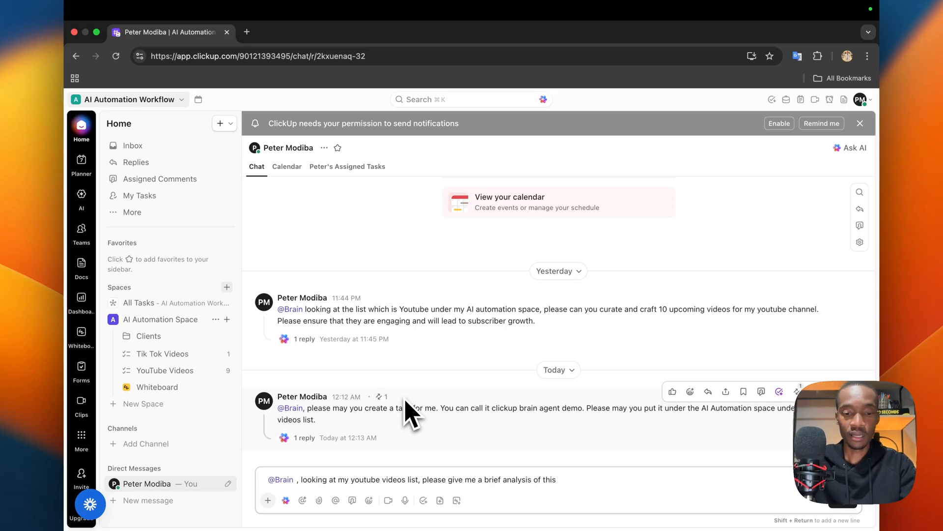
{"action": "type", "text": " list and the"}
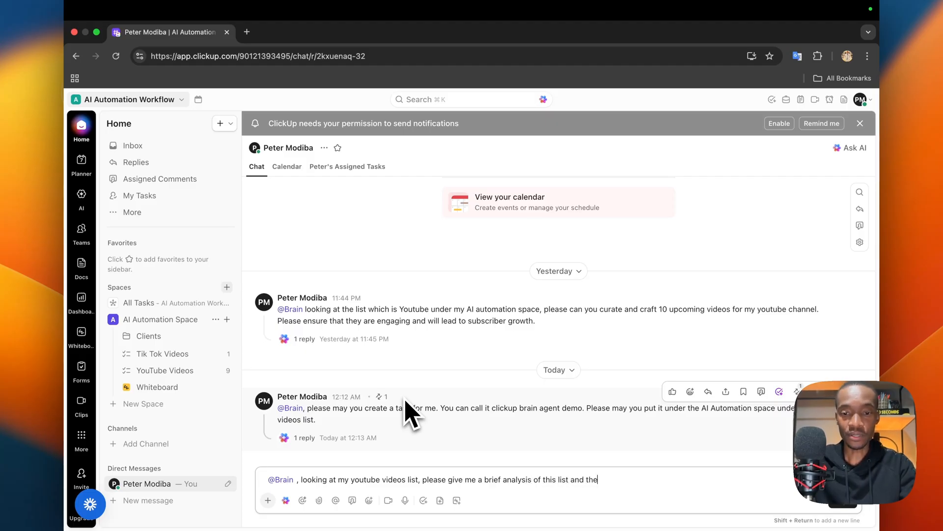
{"action": "type", "text": " scope of t"}
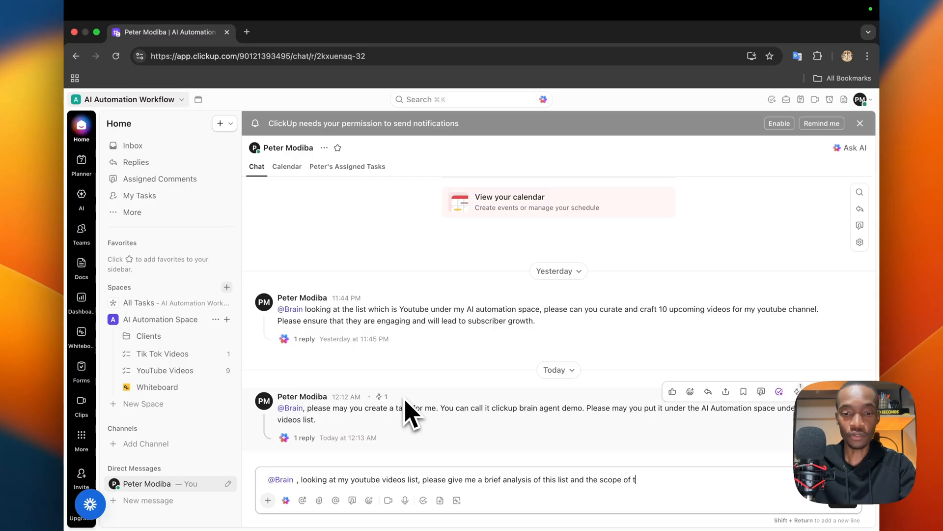
{"action": "type", "text": "asks that I"}
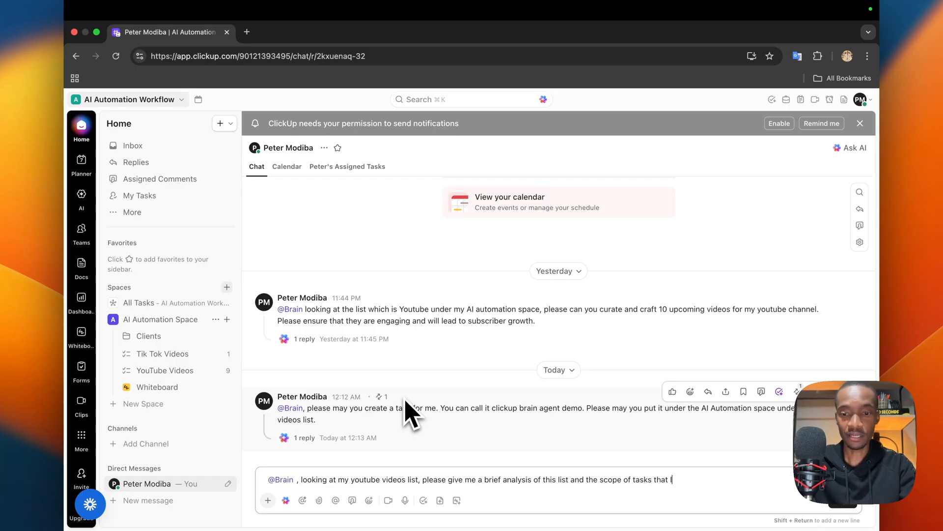
{"action": "type", "text": " have."}
{"action": "key", "text": "Return"}
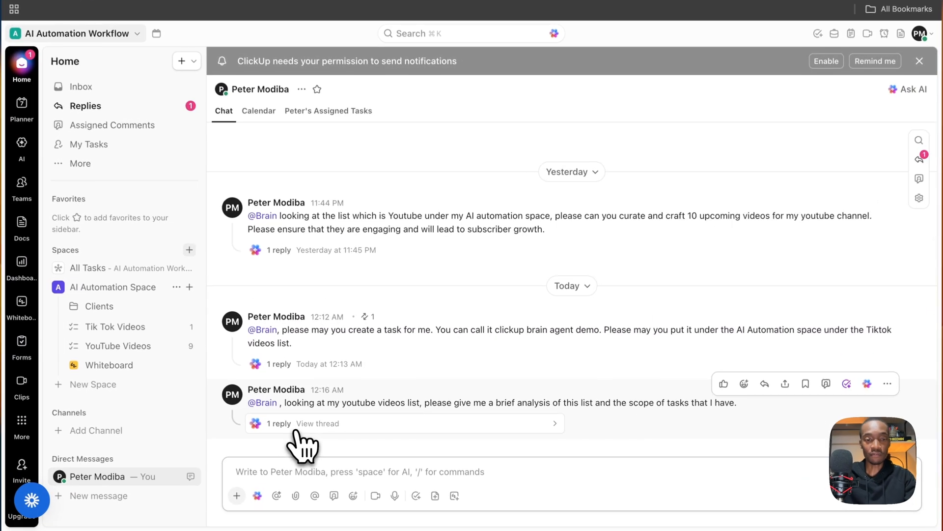
Open Brain's reply to the analysis request and examine its points on task stages, priorities and assignees, and its suggestions for moving forward
{"action": "left_click", "coordinate": [324, 437]}
{"action": "scroll", "coordinate": [762, 375], "scroll_direction": "up", "scroll_amount": 5}
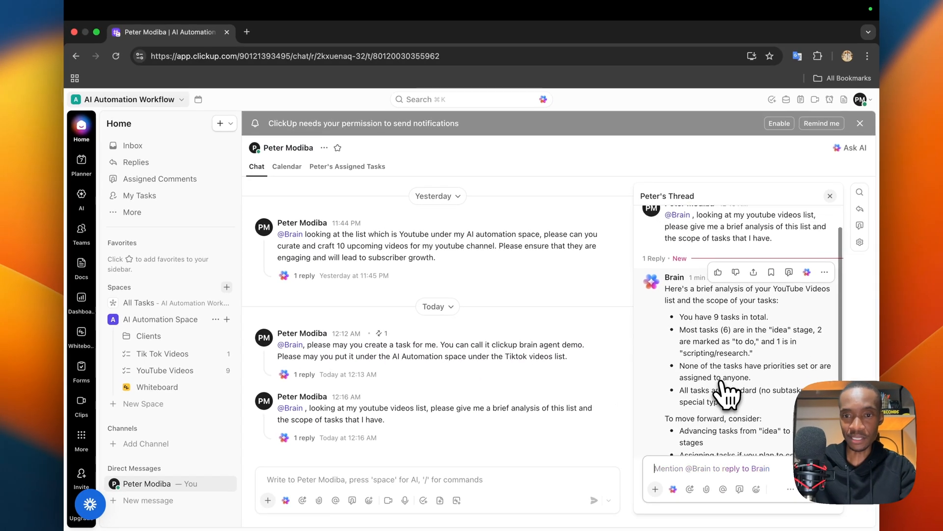
{"action": "scroll", "coordinate": [748, 378], "scroll_direction": "up", "scroll_amount": 2}
{"action": "scroll", "coordinate": [719, 342], "scroll_direction": "up", "scroll_amount": 2}
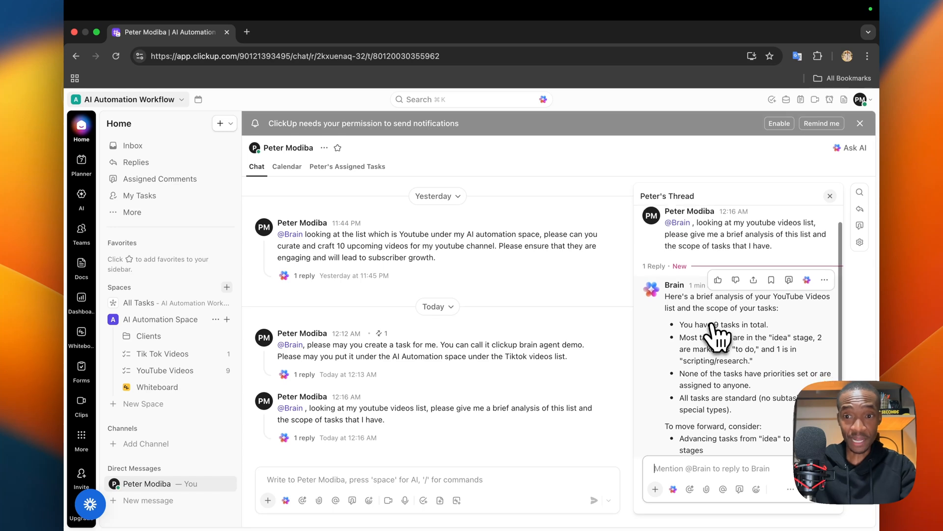
{"action": "scroll", "coordinate": [737, 343], "scroll_direction": "down", "scroll_amount": 1}
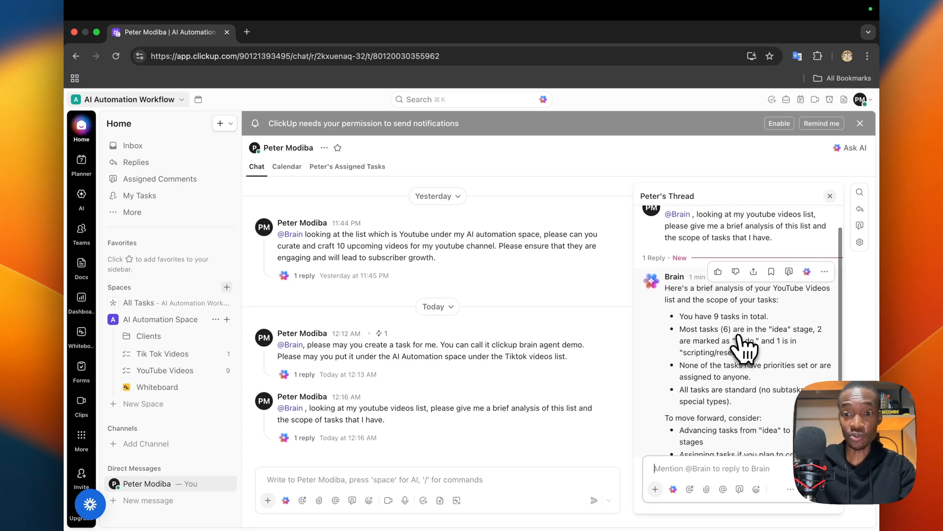
{"action": "scroll", "coordinate": [757, 358], "scroll_direction": "up", "scroll_amount": 1}
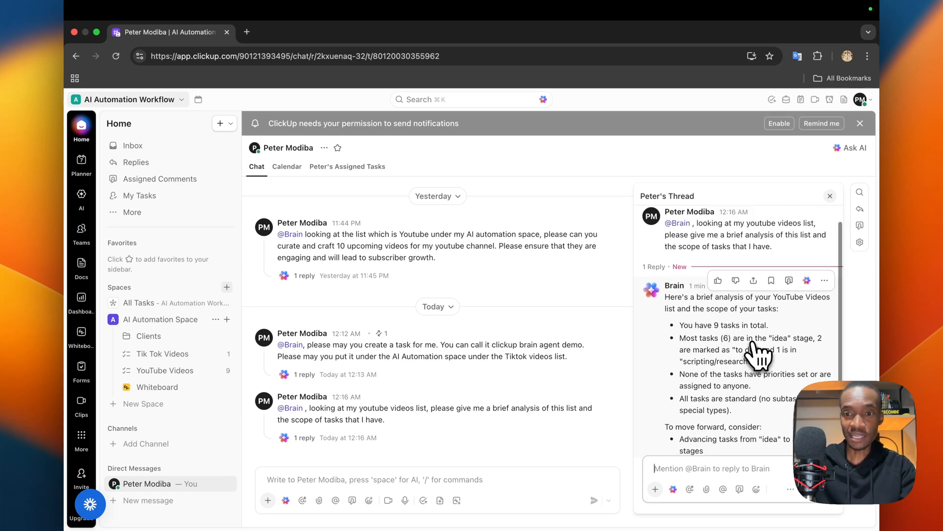
{"action": "scroll", "coordinate": [737, 337], "scroll_direction": "down", "scroll_amount": 2}
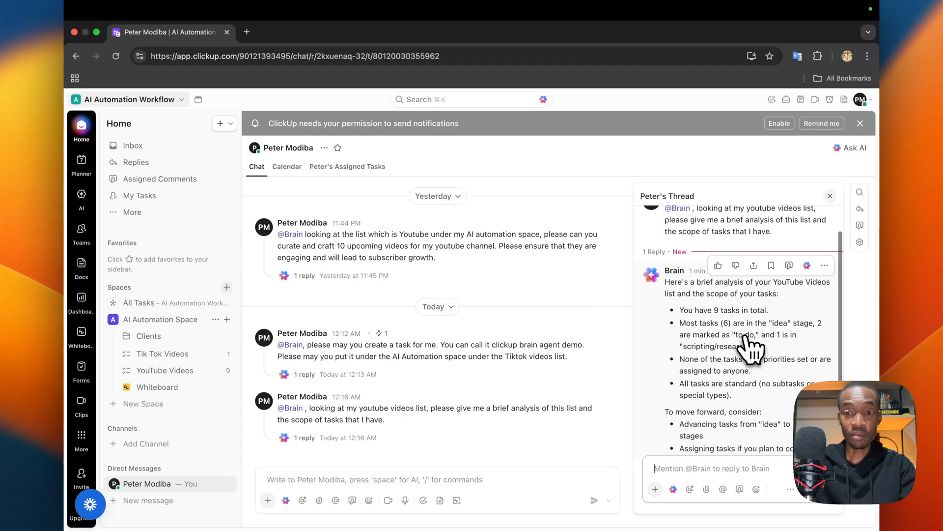
{"action": "scroll", "coordinate": [754, 337], "scroll_direction": "down", "scroll_amount": 1}
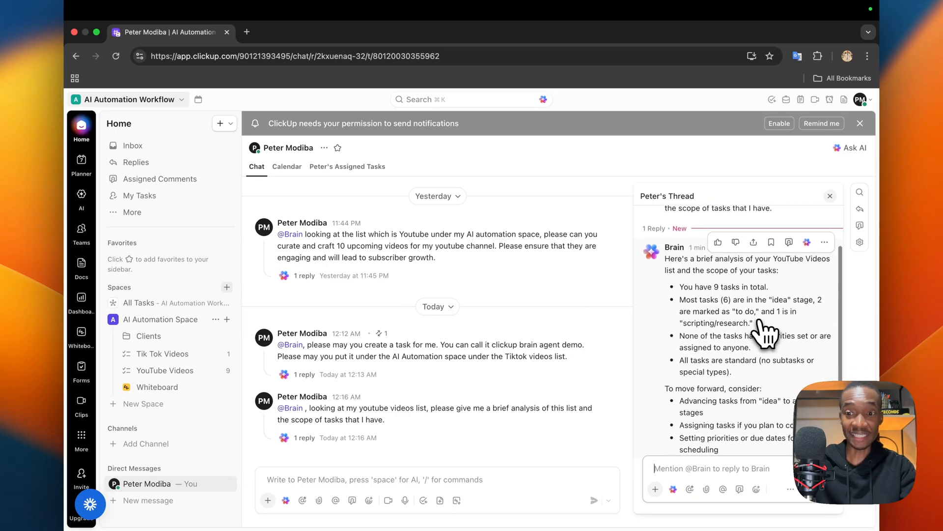
{"action": "scroll", "coordinate": [759, 333], "scroll_direction": "down", "scroll_amount": 1}
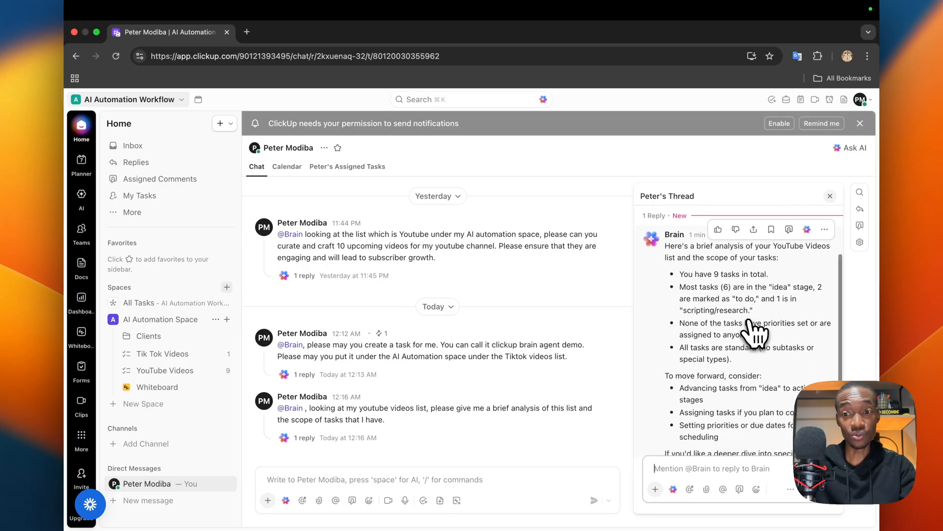
{"action": "scroll", "coordinate": [742, 327], "scroll_direction": "down", "scroll_amount": 1}
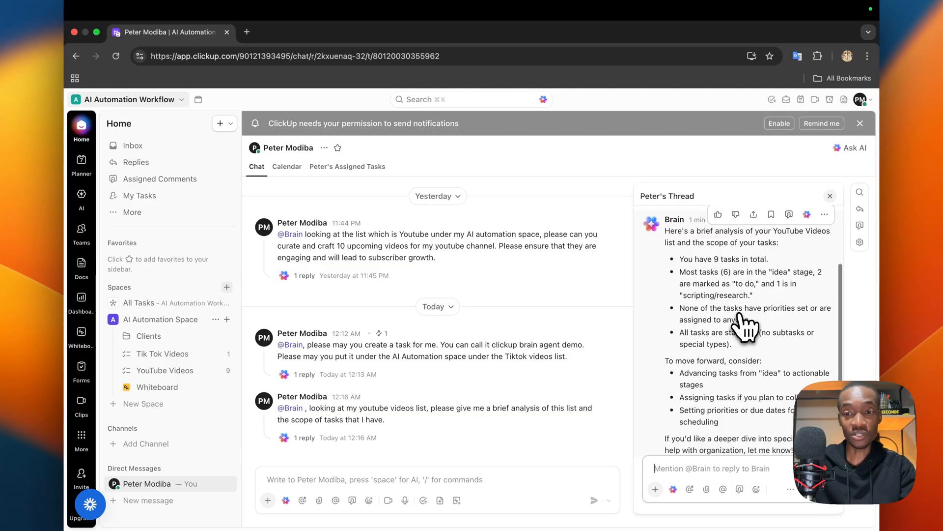
{"action": "scroll", "coordinate": [749, 334], "scroll_direction": "down", "scroll_amount": 1}
{"action": "scroll", "coordinate": [754, 332], "scroll_direction": "down", "scroll_amount": 1}
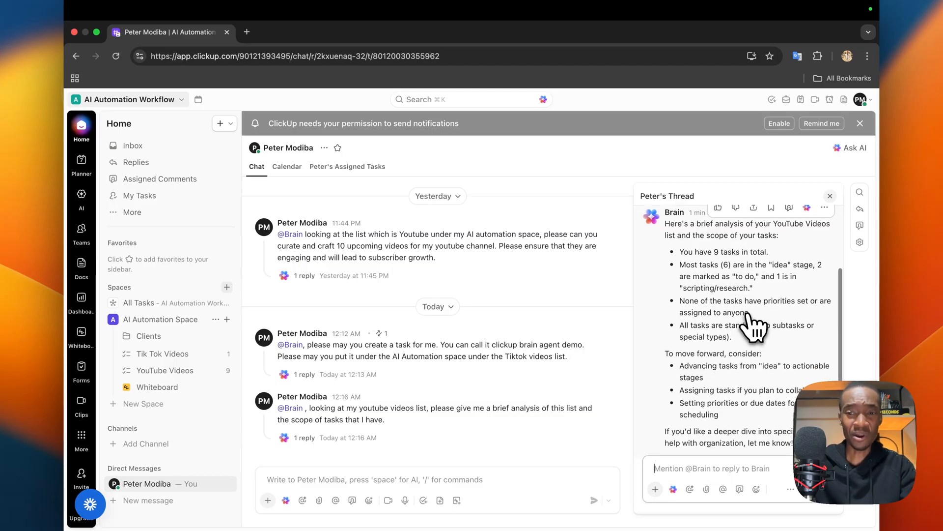
{"action": "scroll", "coordinate": [776, 325], "scroll_direction": "down", "scroll_amount": 1}
{"action": "scroll", "coordinate": [759, 319], "scroll_direction": "down", "scroll_amount": 1}
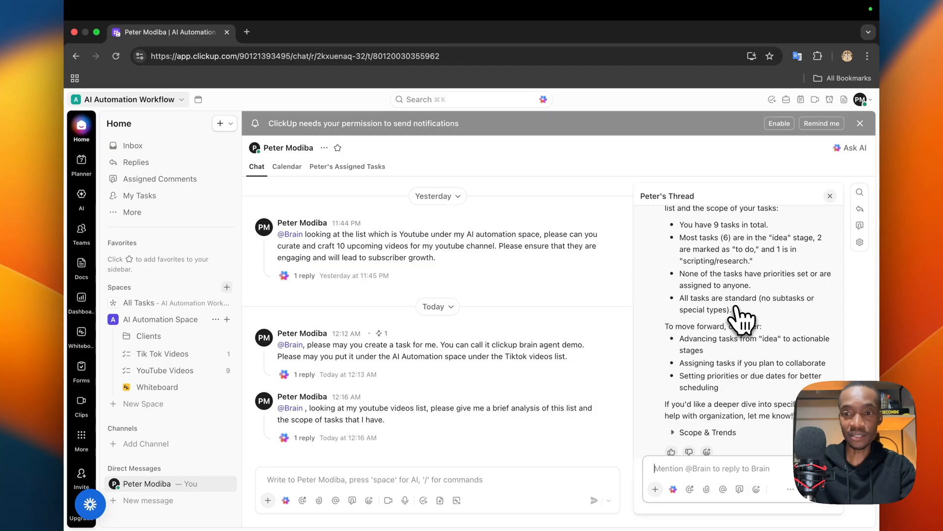
{"action": "scroll", "coordinate": [801, 317], "scroll_direction": "down", "scroll_amount": 1}
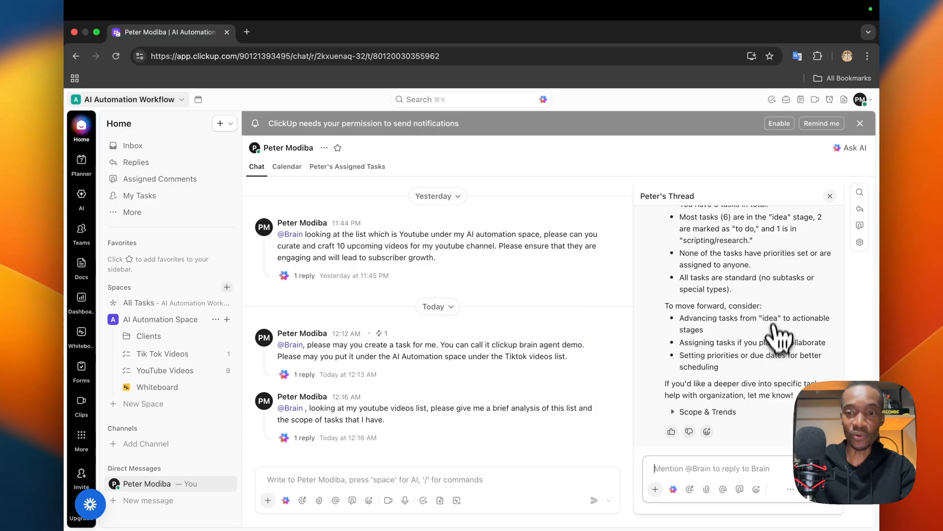
{"action": "scroll", "coordinate": [779, 319], "scroll_direction": "up", "scroll_amount": 2}
{"action": "scroll", "coordinate": [778, 280], "scroll_direction": "up", "scroll_amount": 2}
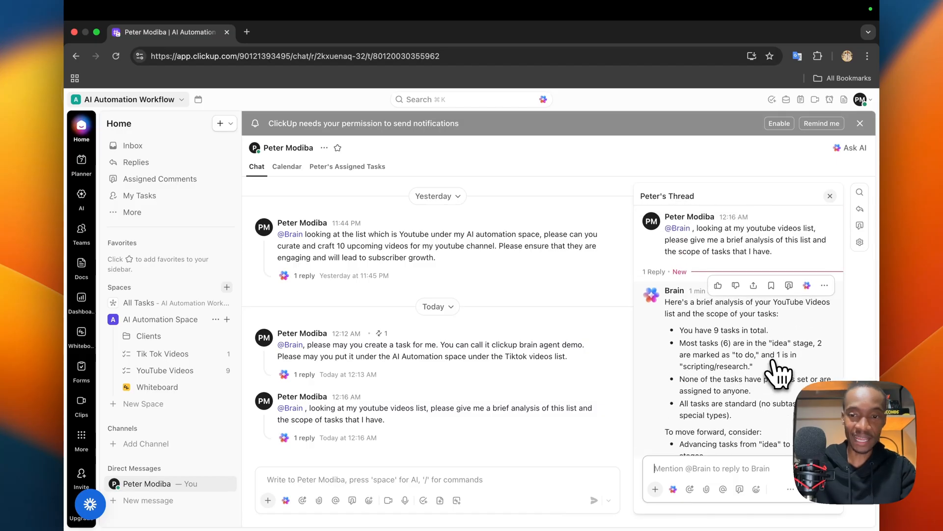